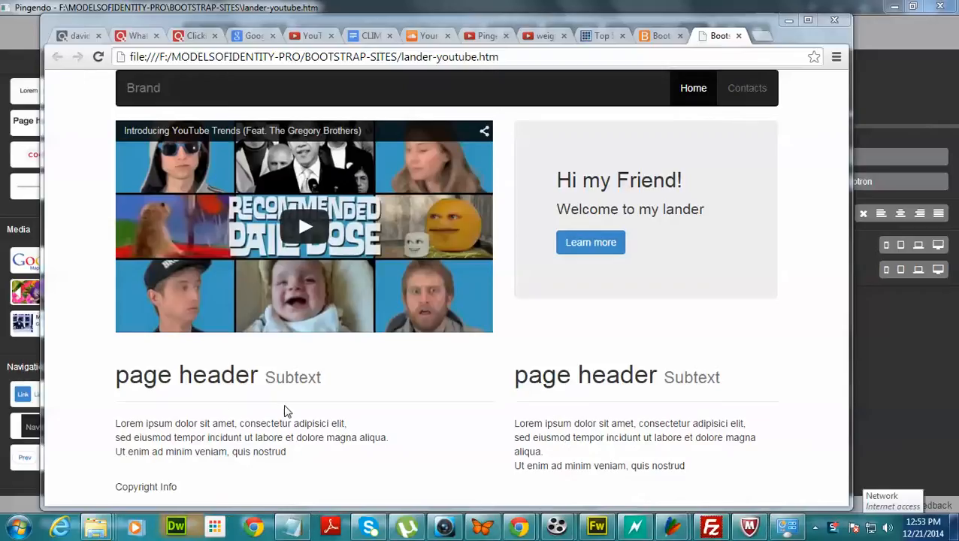
- Highlight both page headers and the Hi my Friend! greeting text in the Chrome preview
left_click_drag(117, 380, 338, 378)
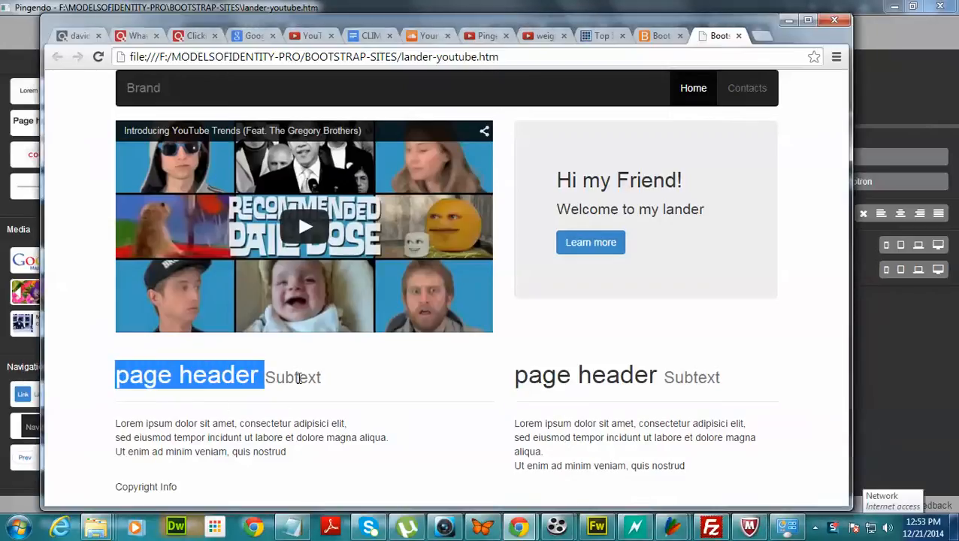
left_click_drag(514, 377, 755, 378)
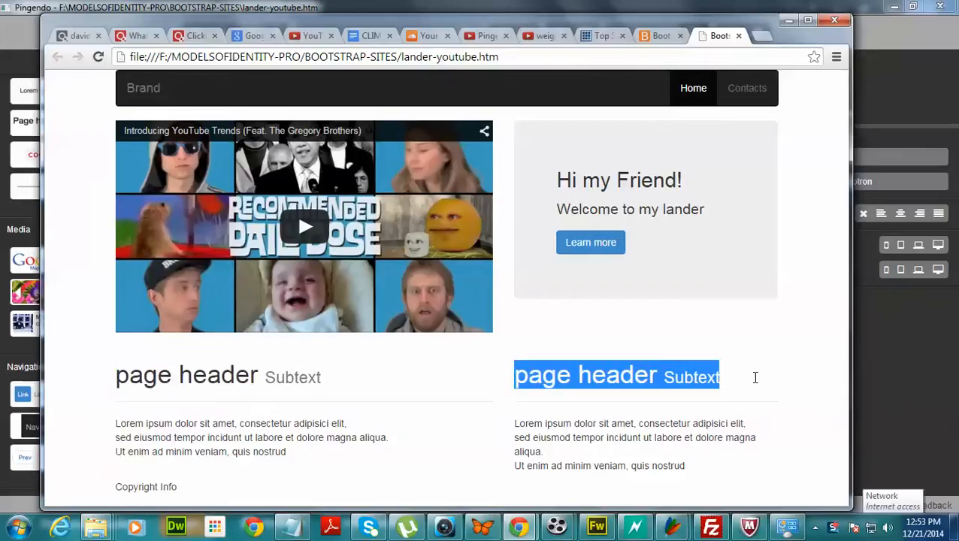
left_click_drag(557, 180, 707, 211)
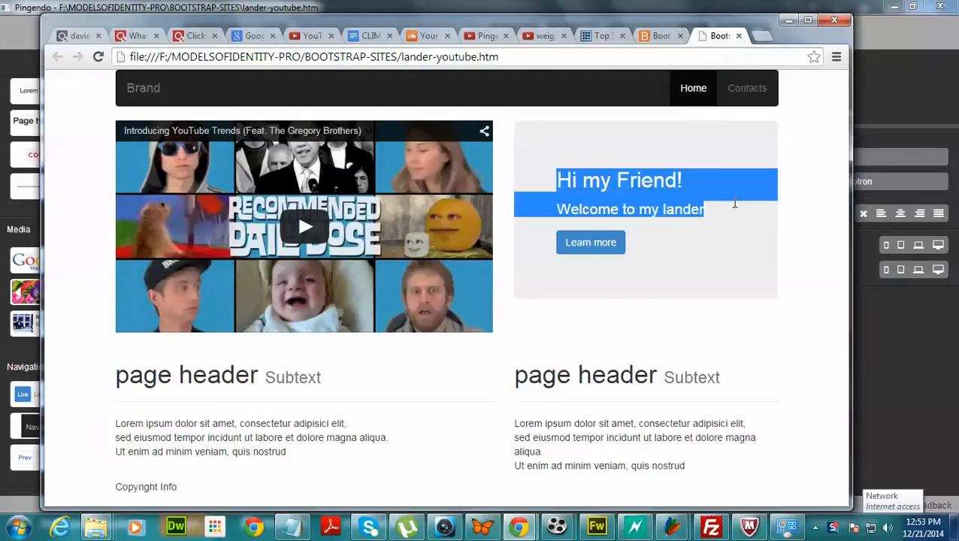
left_click(557, 185)
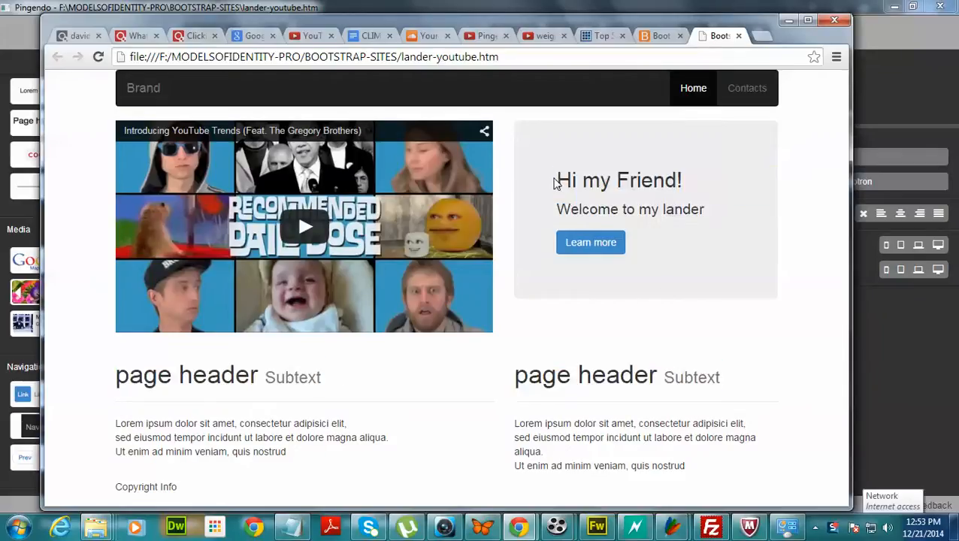
left_click_drag(557, 180, 692, 186)
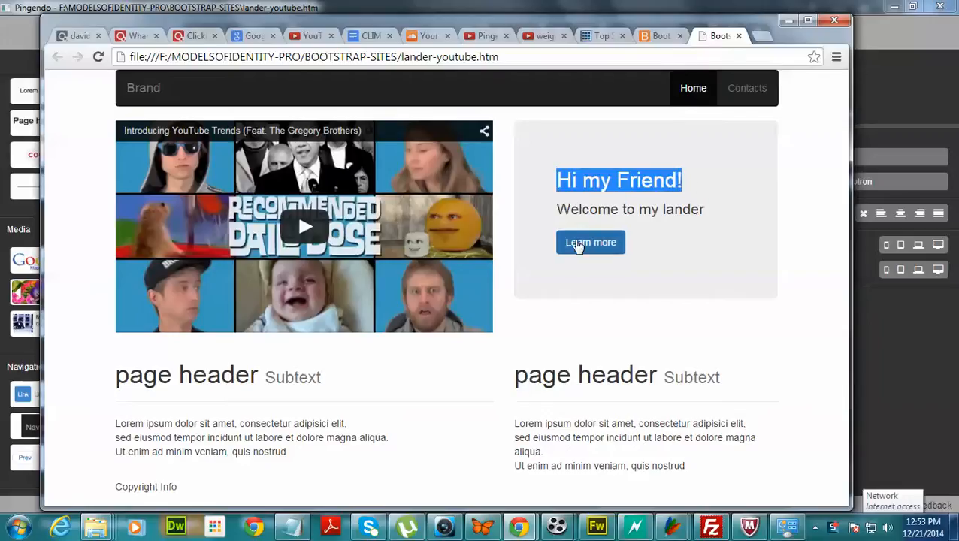
- Highlight the left header and Copyright Info line, then bring the Pingendo editor forward
left_click_drag(139, 375, 260, 376)
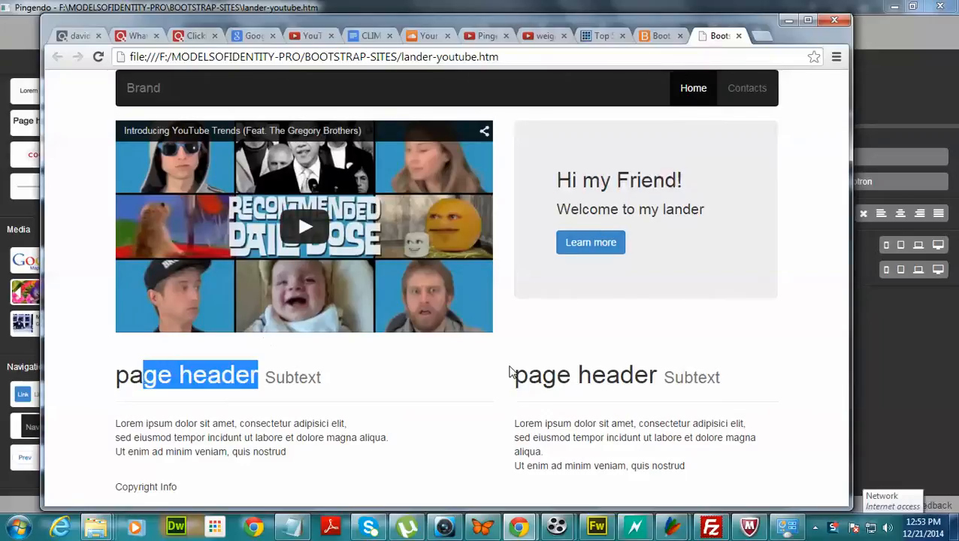
left_click_drag(179, 490, 96, 484)
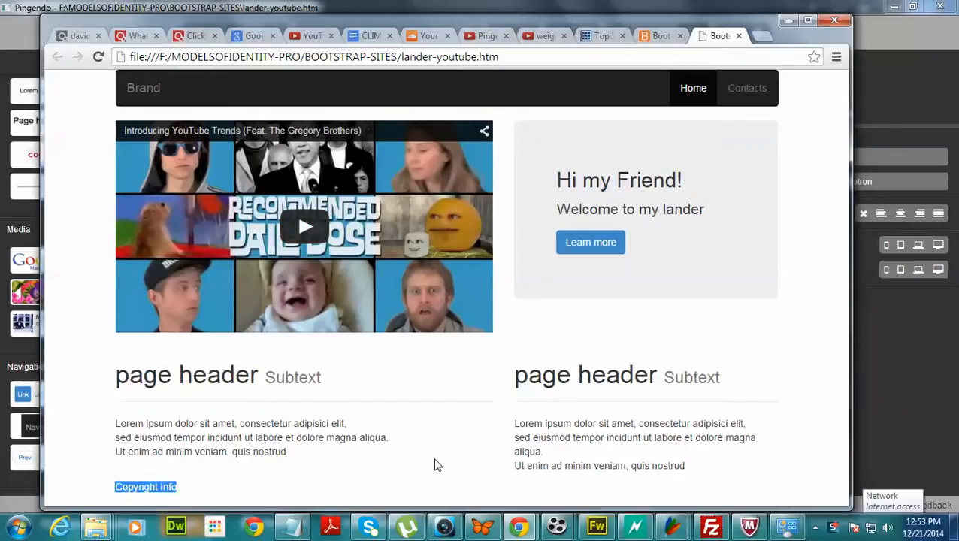
left_click(662, 527)
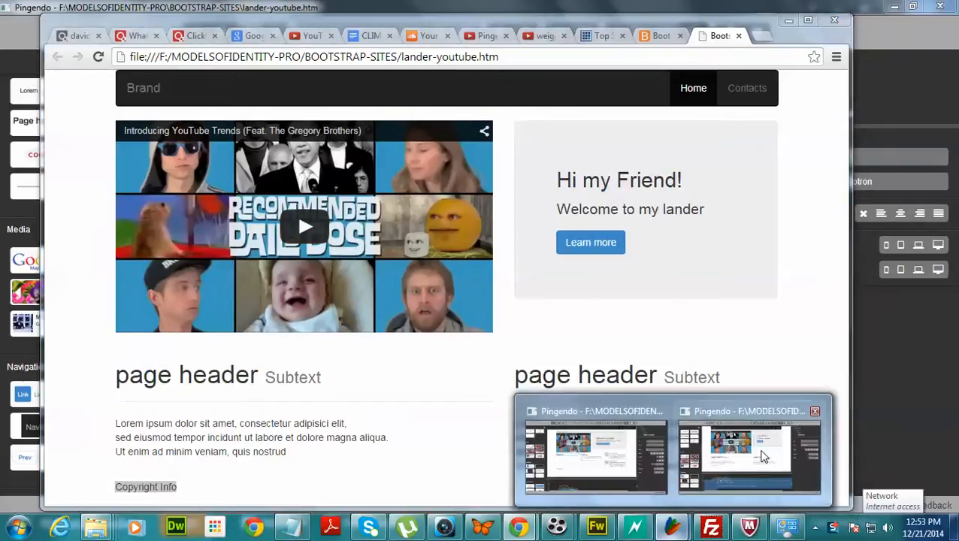
left_click(763, 455)
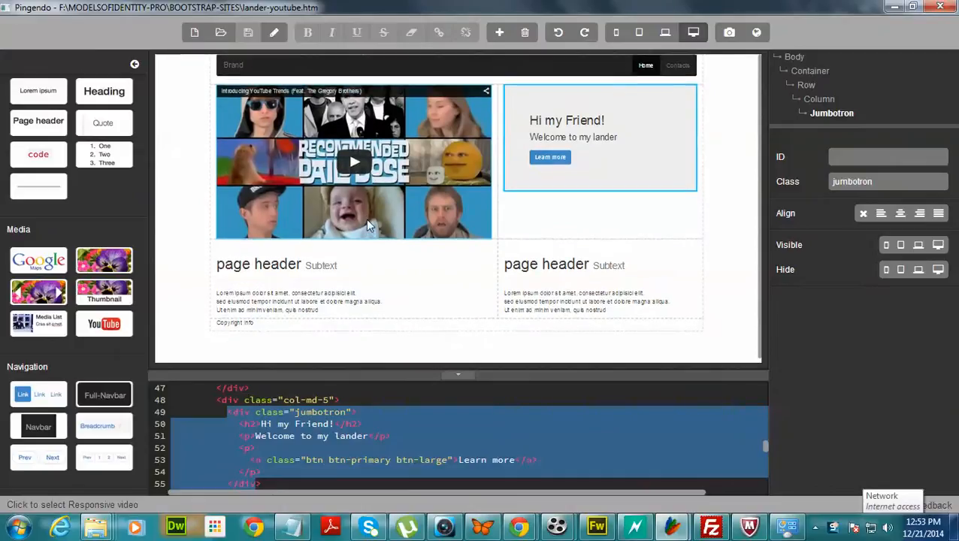
- Delete both page headers, both lorem paragraphs and the Hi my Friend jumbotron from the canvas
left_click(306, 275)
key("Delete")
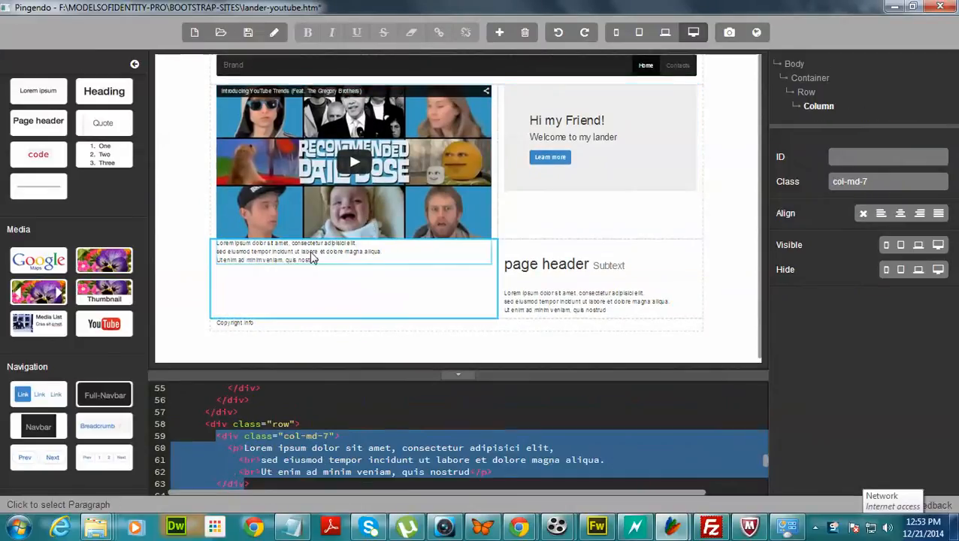
left_click(551, 269)
key("Delete")
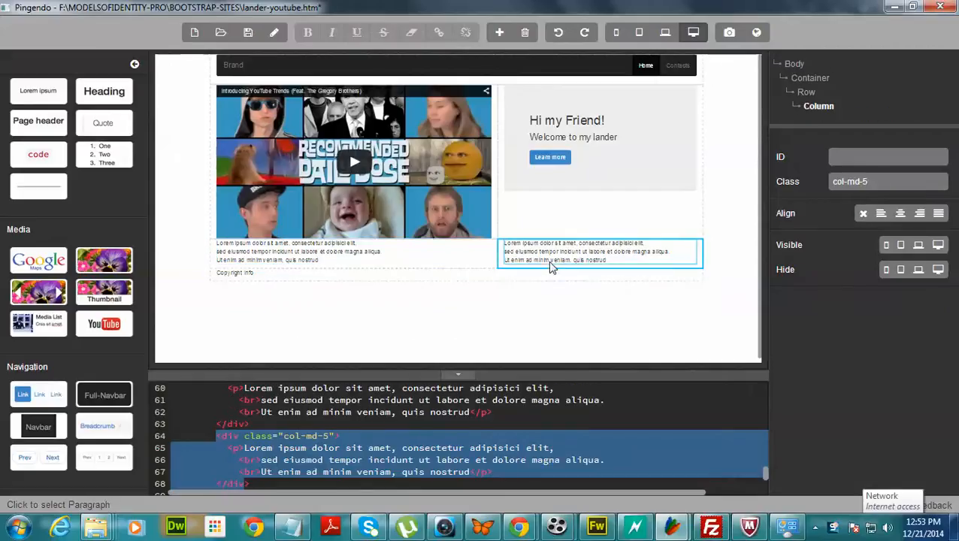
left_click(551, 259)
key("Delete")
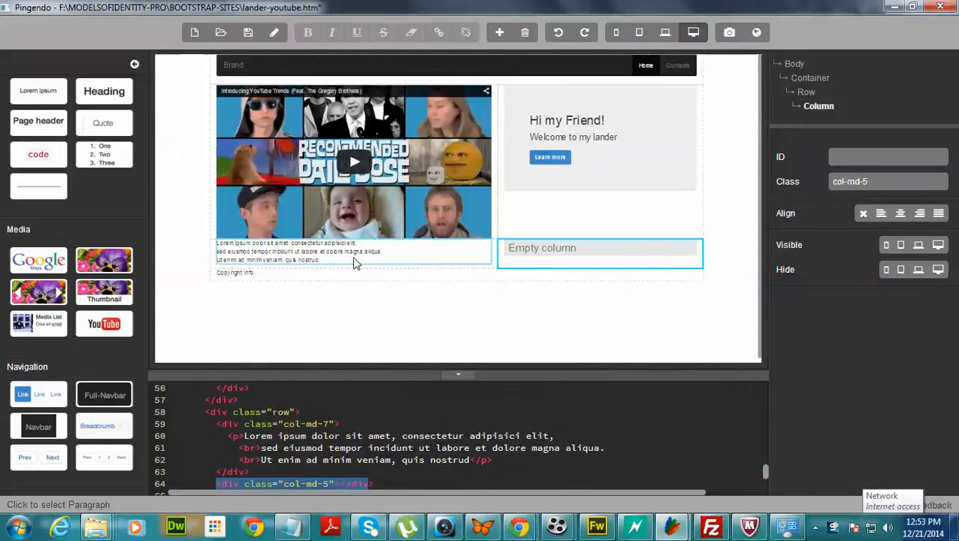
left_click(356, 259)
key("Delete")
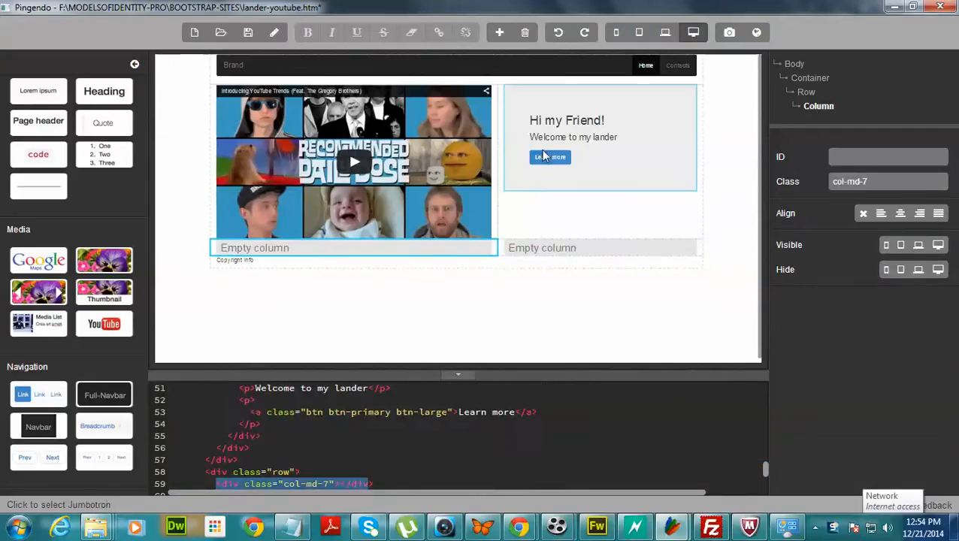
left_click(536, 190)
key("Delete")
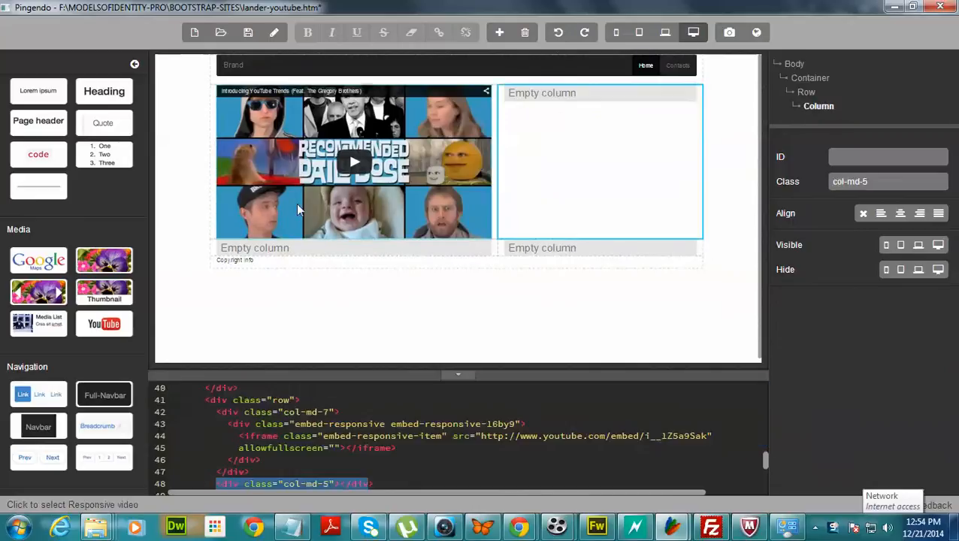
- Enlarge the code panel to read the markup, then shrink it back down
left_click_drag(458, 374, 457, 248)
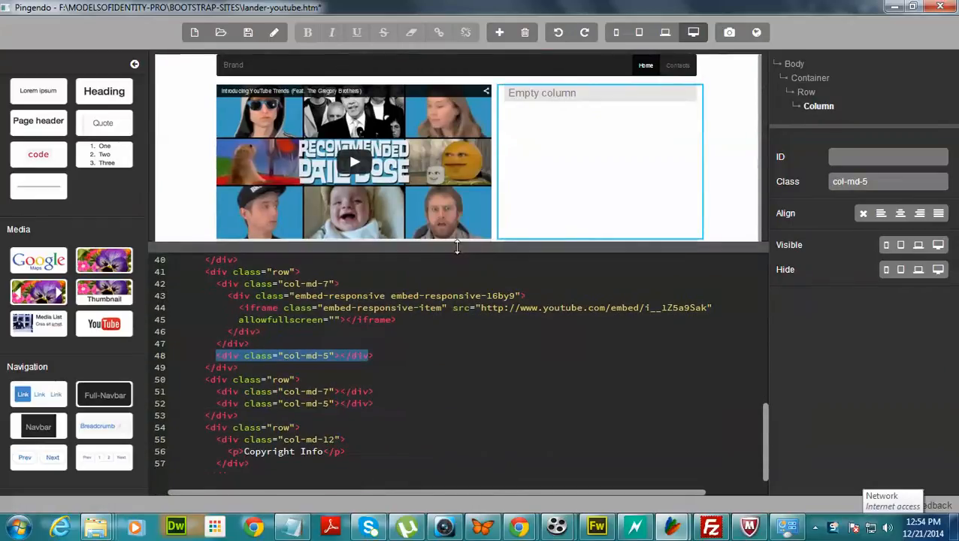
left_click(308, 347)
scroll(314, 360, "down", 2)
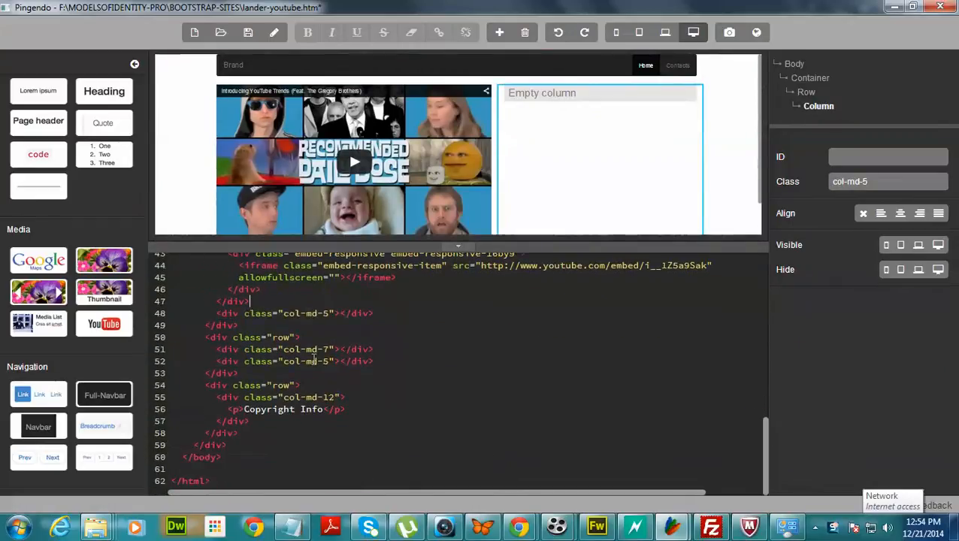
scroll(314, 360, "up", 10)
mouse_move(458, 246)
left_mouse_down()
mouse_move(467, 376)
mouse_move(458, 405)
left_mouse_up()
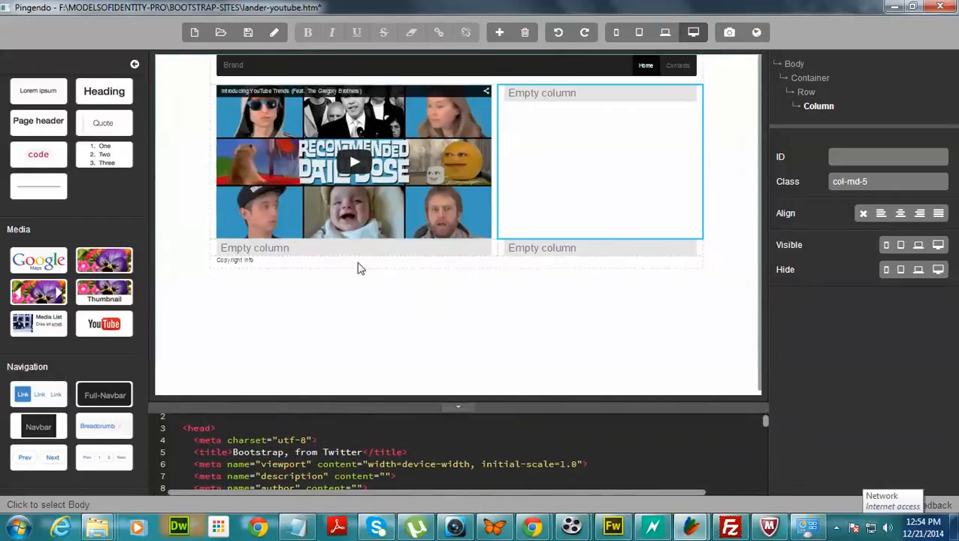
- Delete the YouTube video and every empty column in the top two rows
left_click(354, 162)
key("Delete")
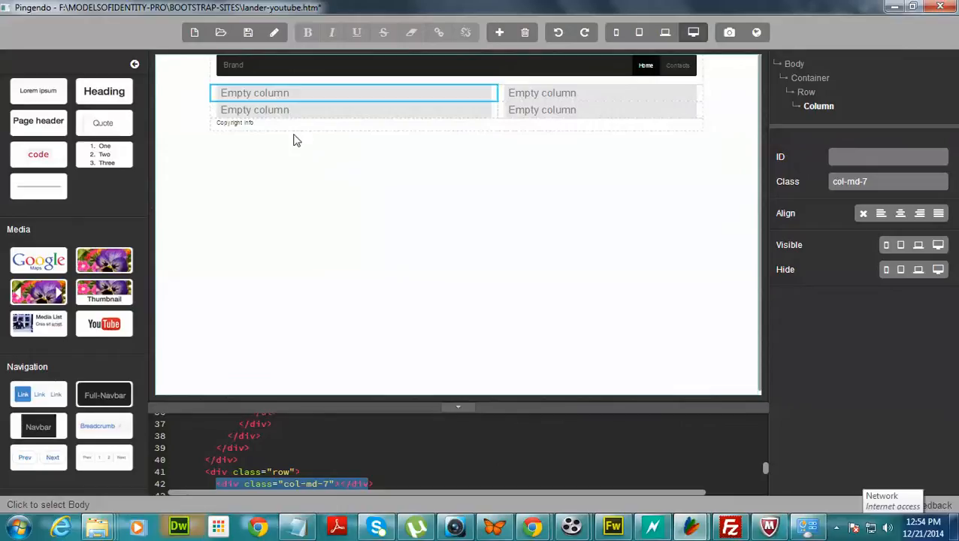
left_click(254, 111)
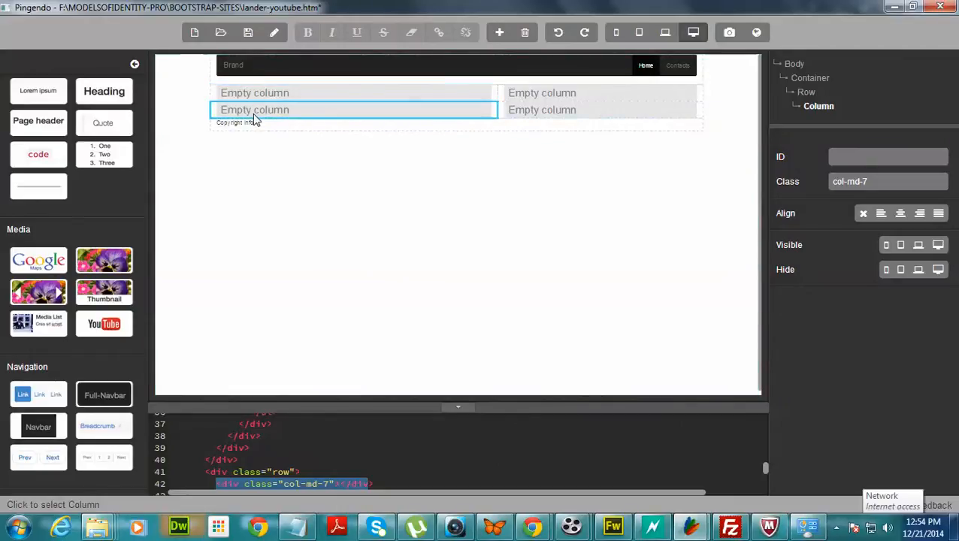
key("Delete")
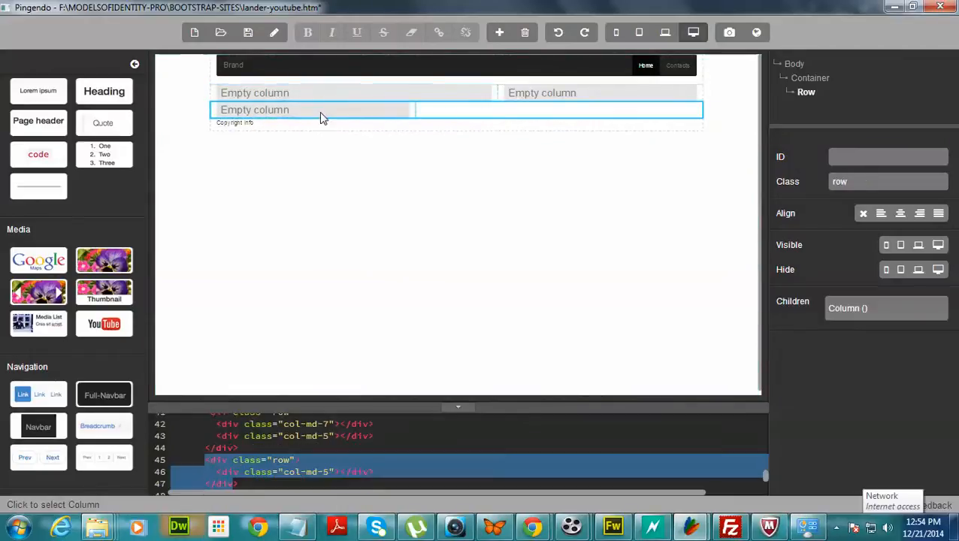
left_click(319, 113)
key("Delete")
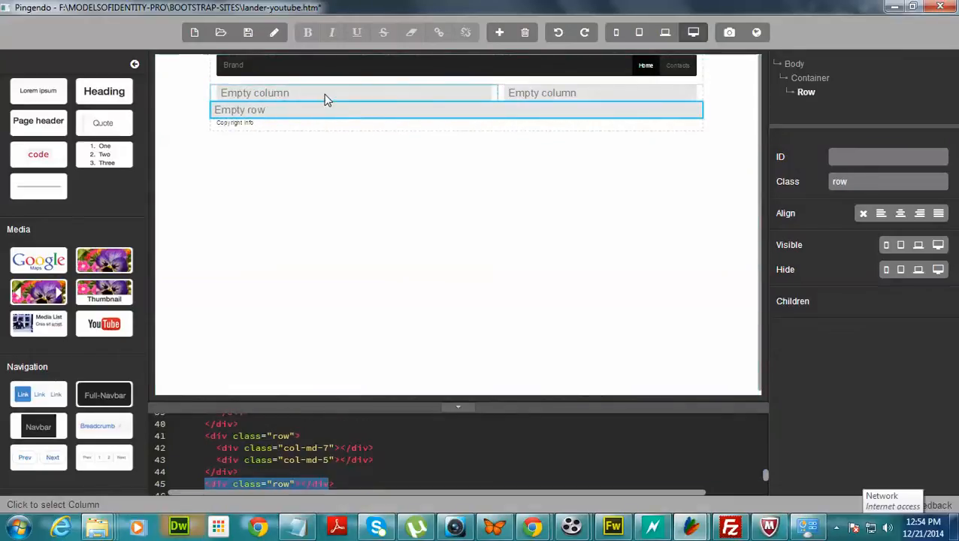
left_click(325, 94)
key("Delete")
left_click(324, 94)
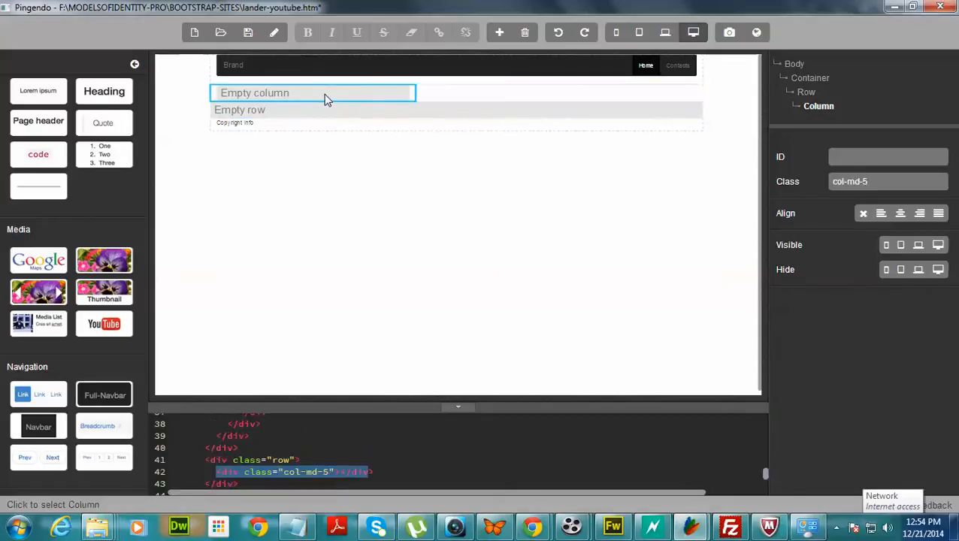
key("Delete")
- Delete the navbar, the Copyright Info paragraph and the remaining columns, leaving four empty rows
left_click(286, 65)
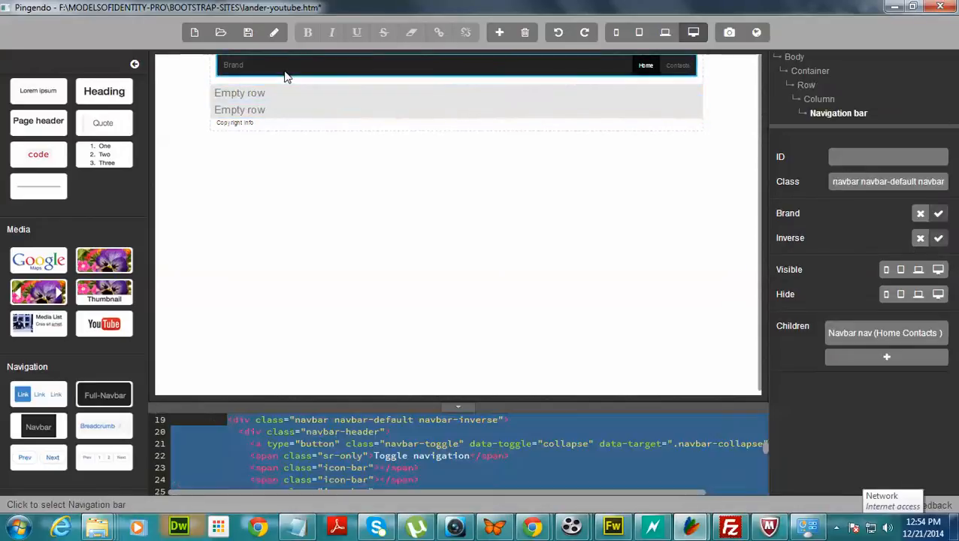
key("Delete")
left_click(235, 109)
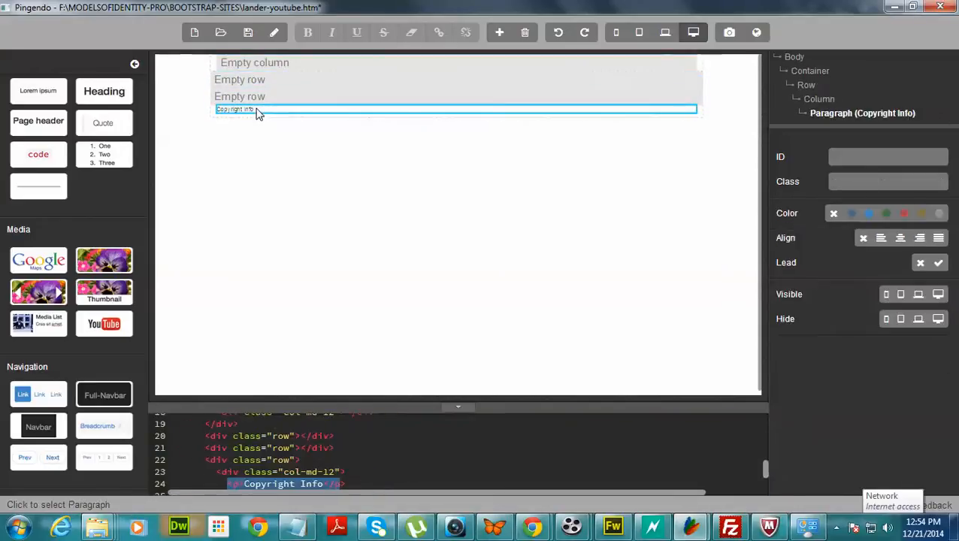
key("Delete")
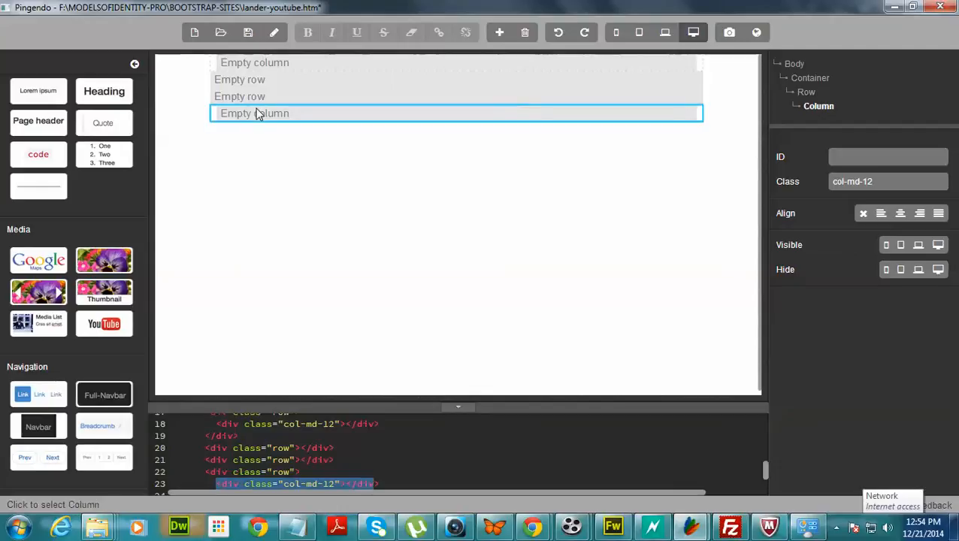
key("Delete")
left_click(239, 96)
left_click(267, 63)
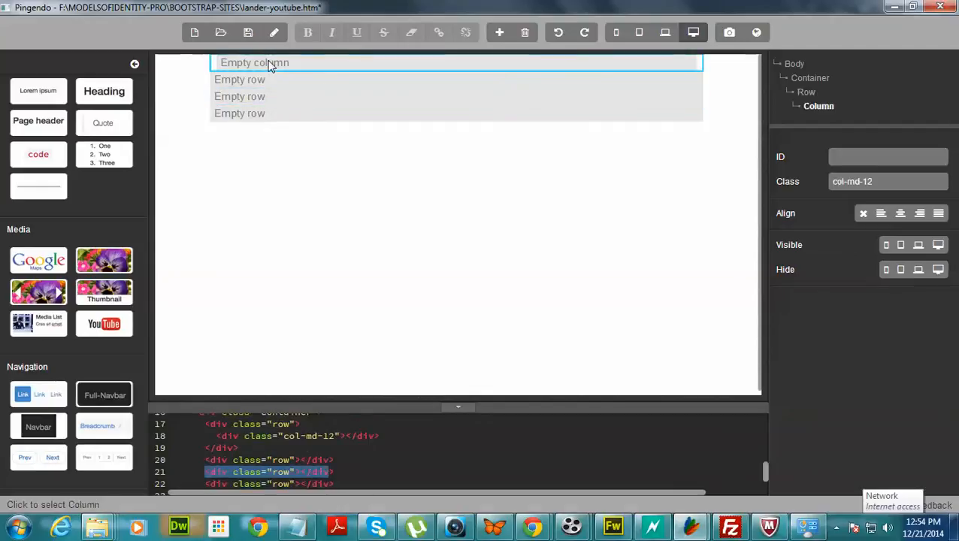
key("Delete")
left_click(241, 64)
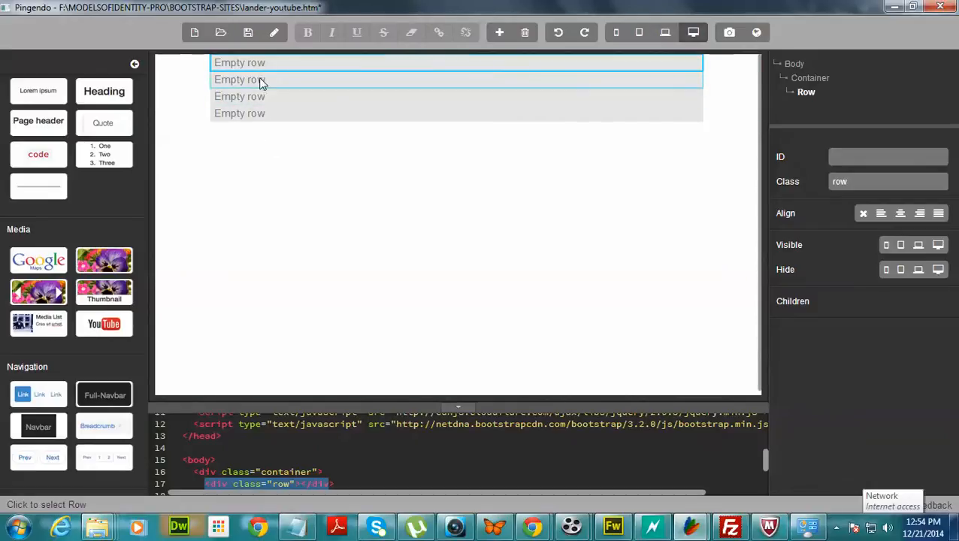
left_click(263, 113)
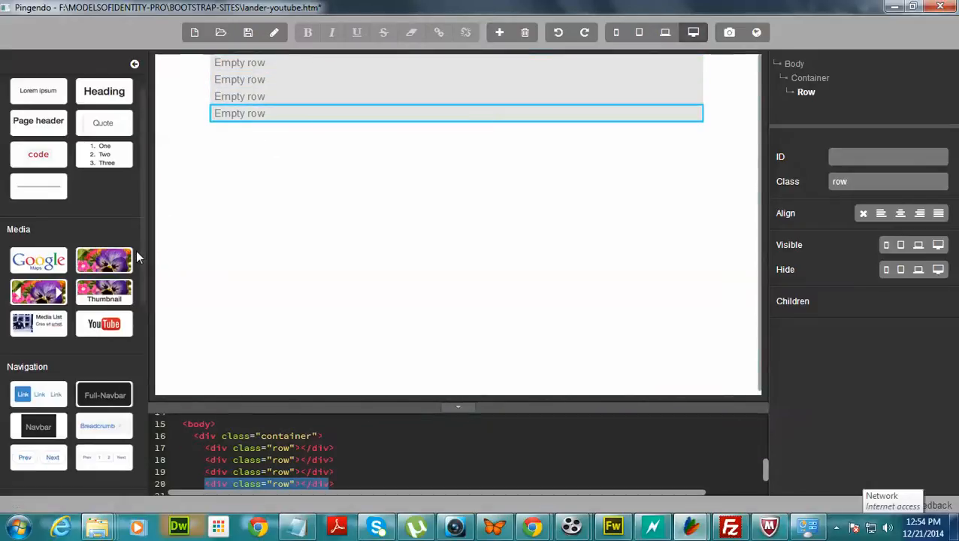
left_click_drag(142, 254, 144, 484)
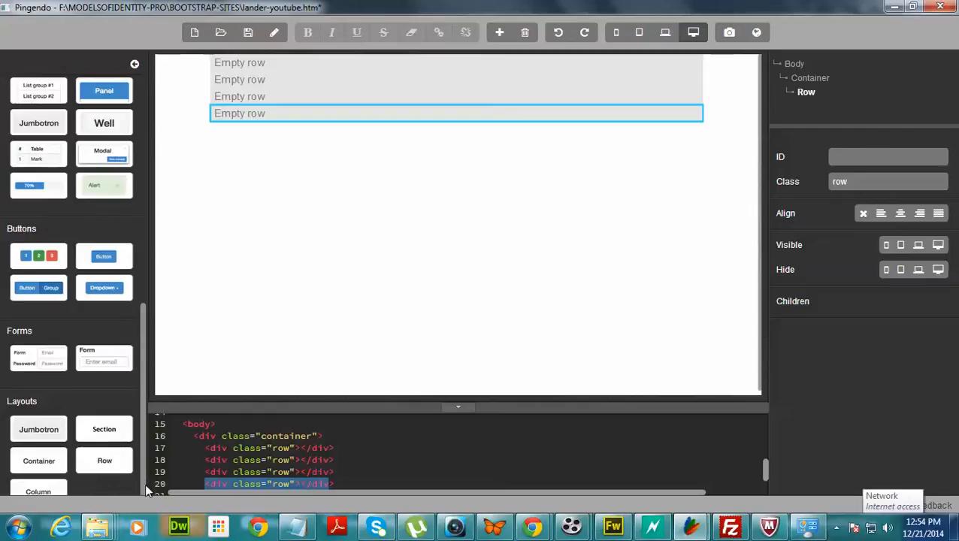
- Add a Column to each of the four rows and two more to the second row, making three
mouse_move(38, 491)
left_mouse_down()
mouse_move(280, 123)
mouse_move(241, 63)
left_mouse_up()
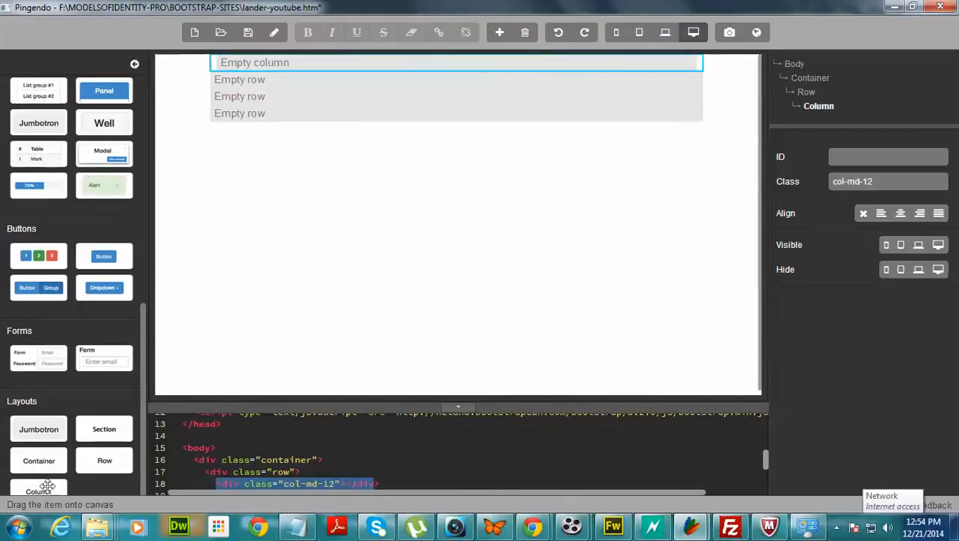
left_click_drag(37, 492, 276, 79)
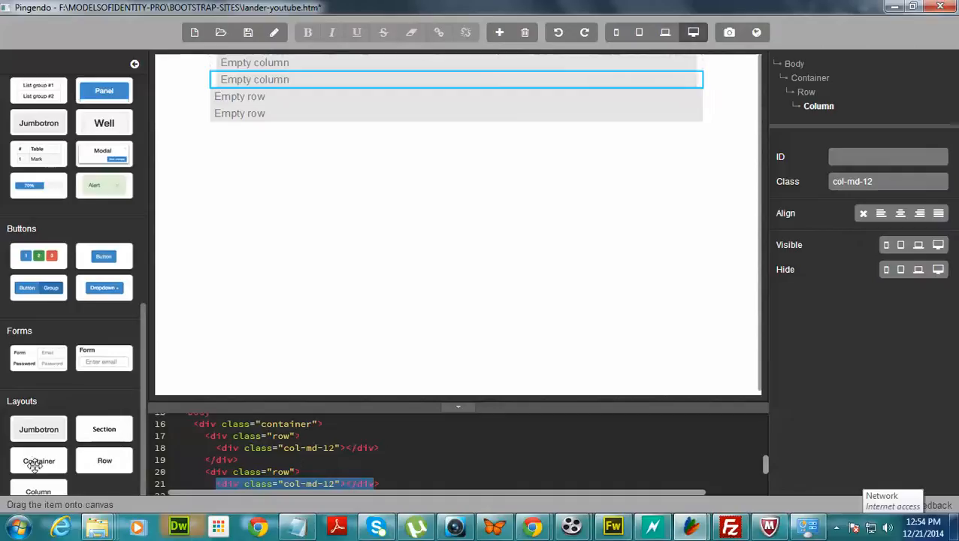
left_click_drag(38, 491, 284, 102)
left_click_drag(37, 492, 275, 114)
mouse_move(37, 492)
left_mouse_down()
mouse_move(317, 103)
mouse_move(707, 87)
left_mouse_up()
mouse_move(38, 491)
left_mouse_down()
mouse_move(709, 86)
mouse_move(701, 84)
left_mouse_up()
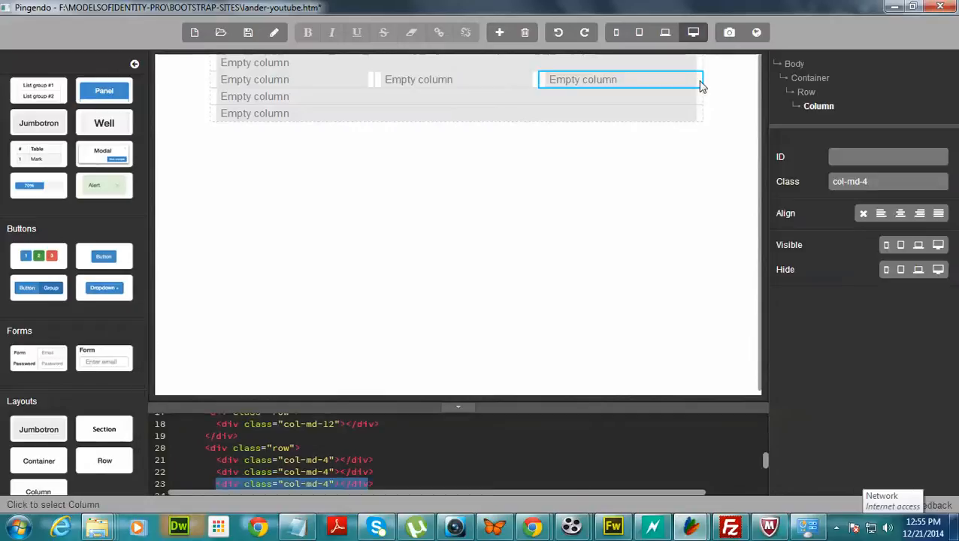
left_click(299, 80)
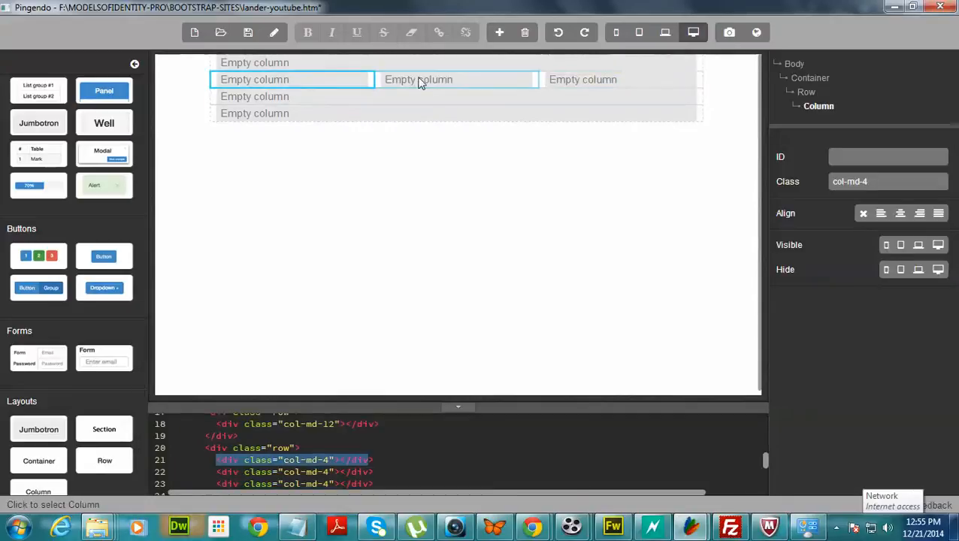
left_click(421, 80)
left_click(617, 79)
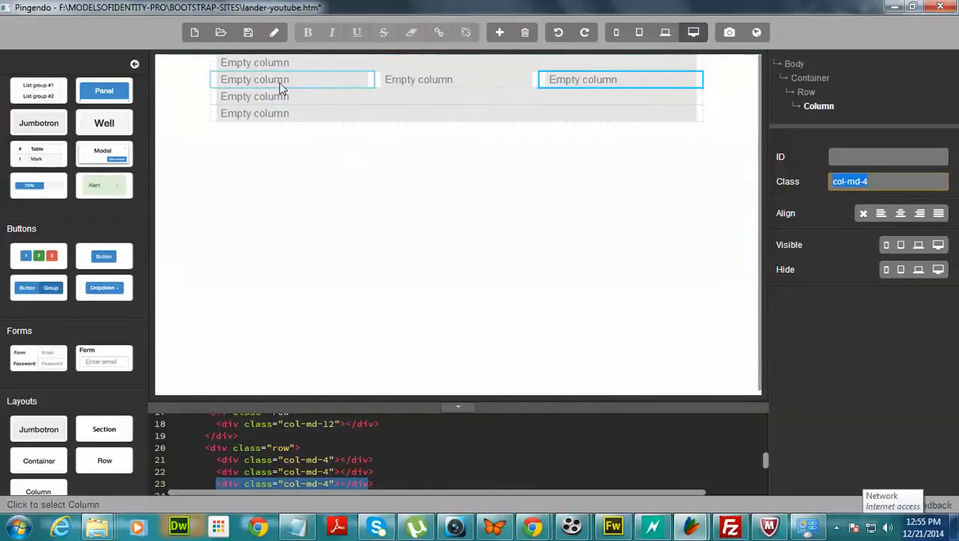
left_click(411, 81)
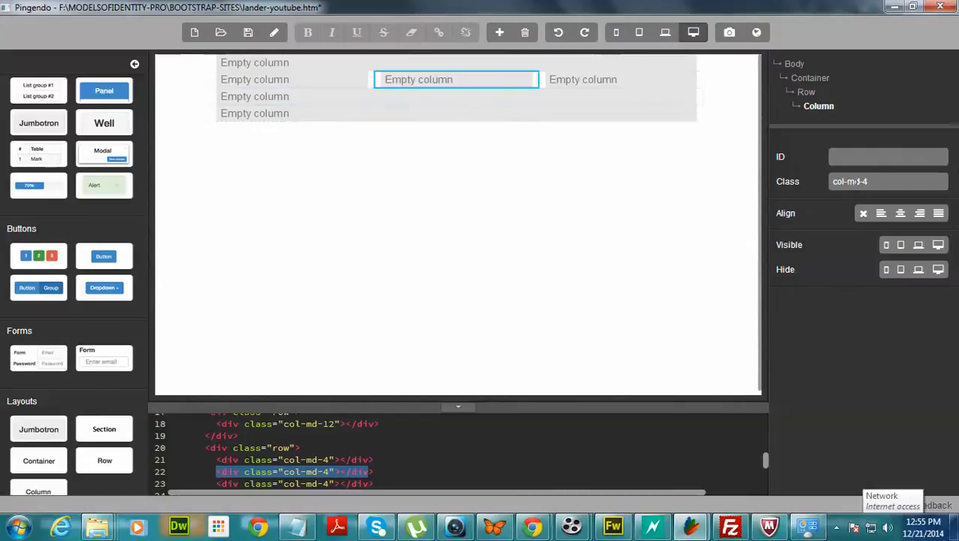
left_click(315, 80)
left_click(434, 78)
left_click(578, 79)
left_click(294, 80)
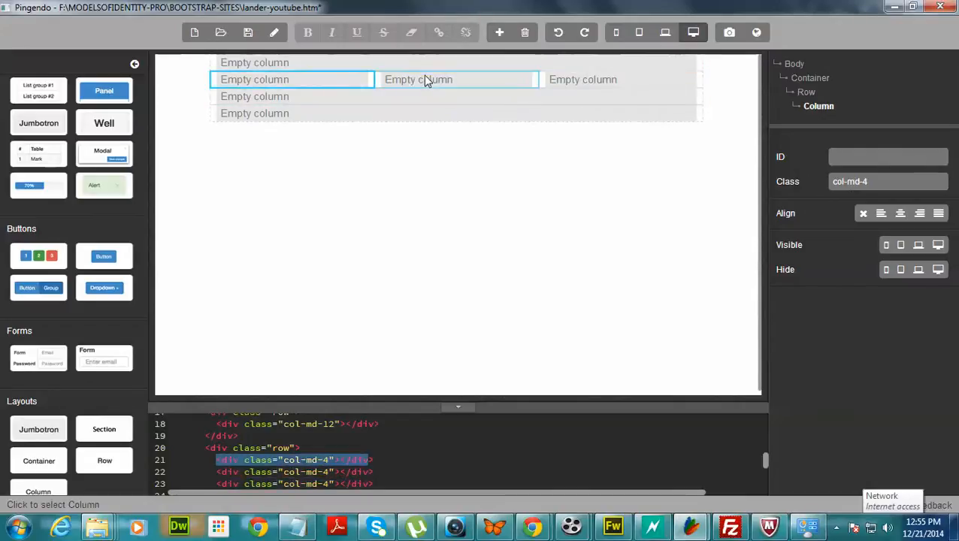
left_click(423, 74)
left_click(317, 100)
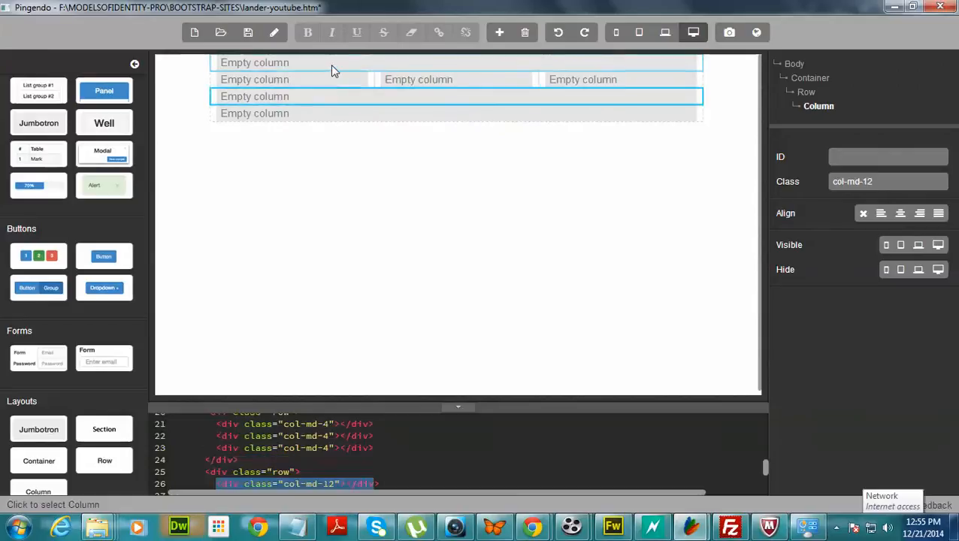
left_click(331, 65)
left_click(328, 79)
left_click(593, 79)
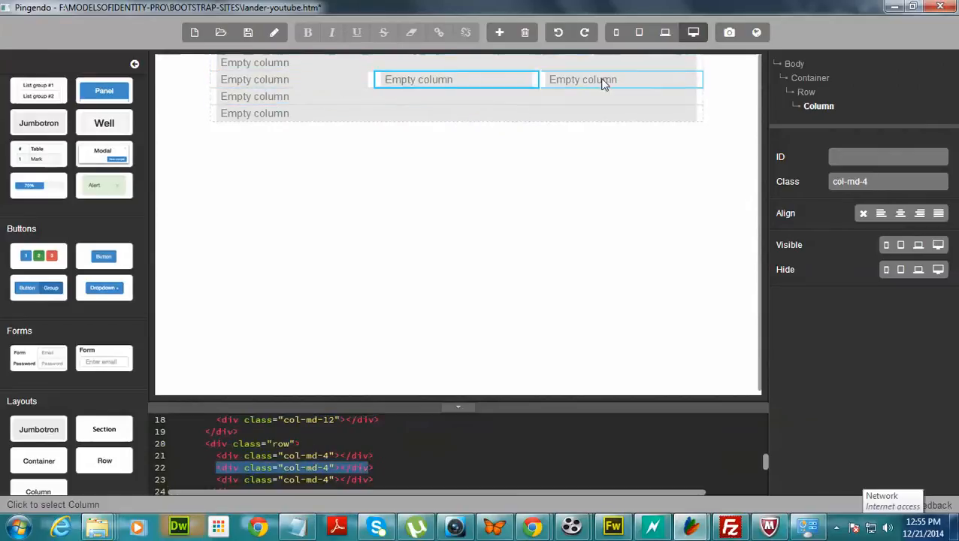
left_click(369, 79)
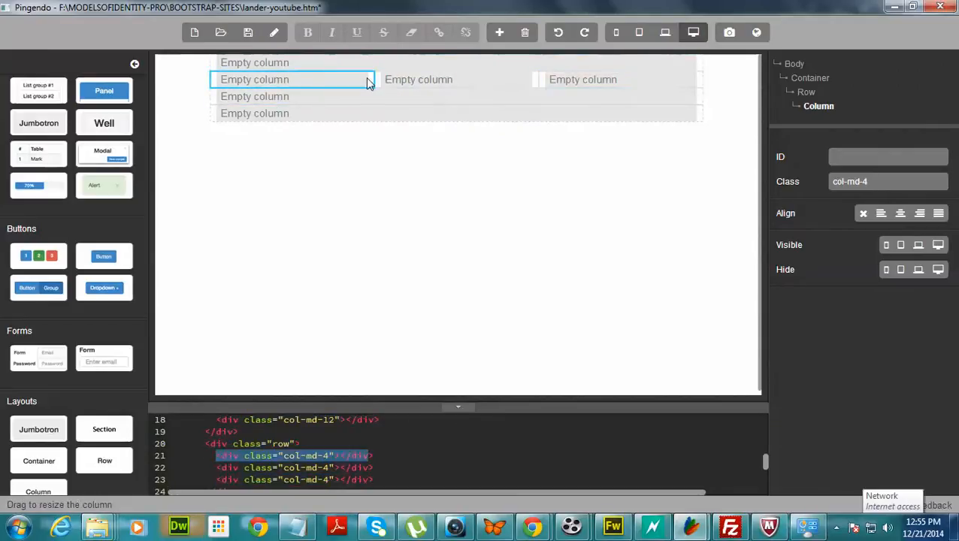
- Resize the second row's columns to col-md-6, col-md-3 and col-md-3
left_click_drag(368, 81, 323, 83)
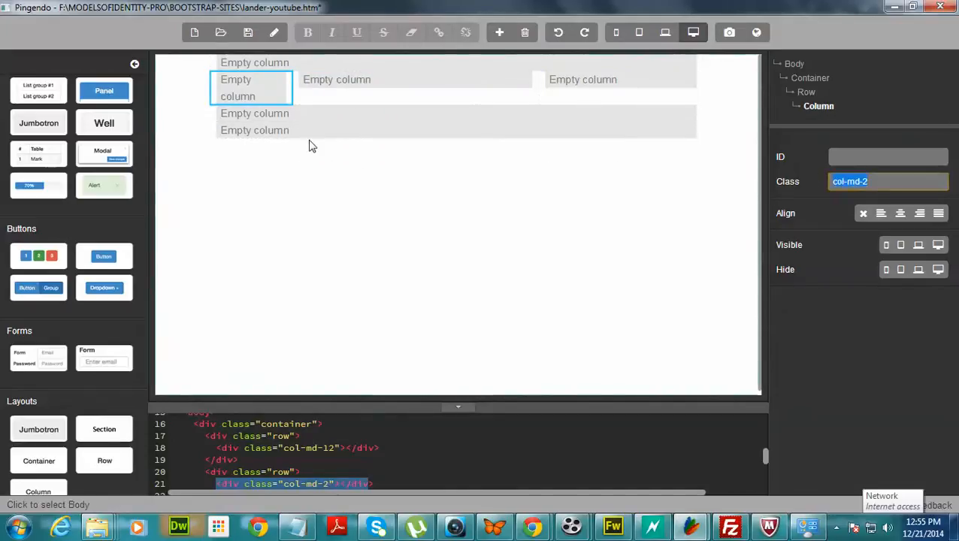
left_click_drag(292, 92, 411, 93)
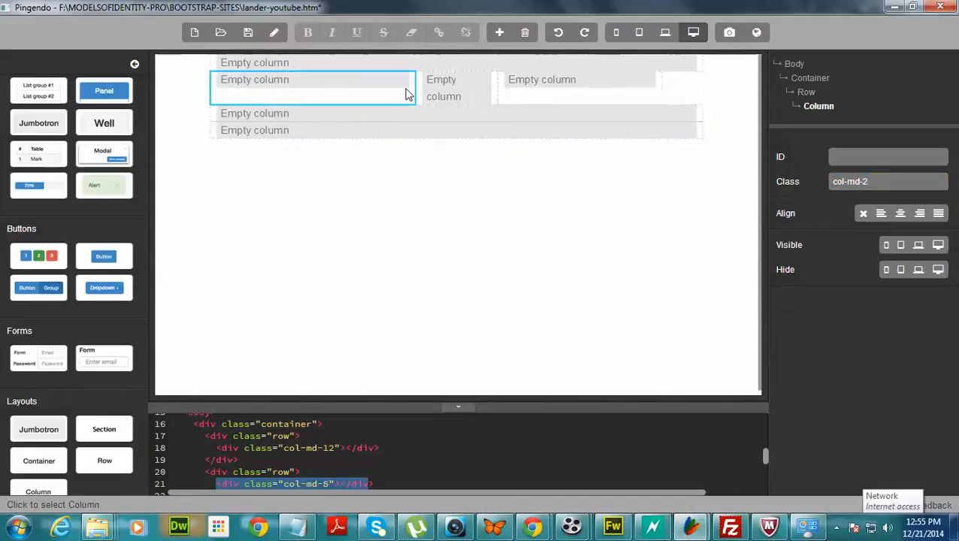
left_click_drag(405, 93, 451, 93)
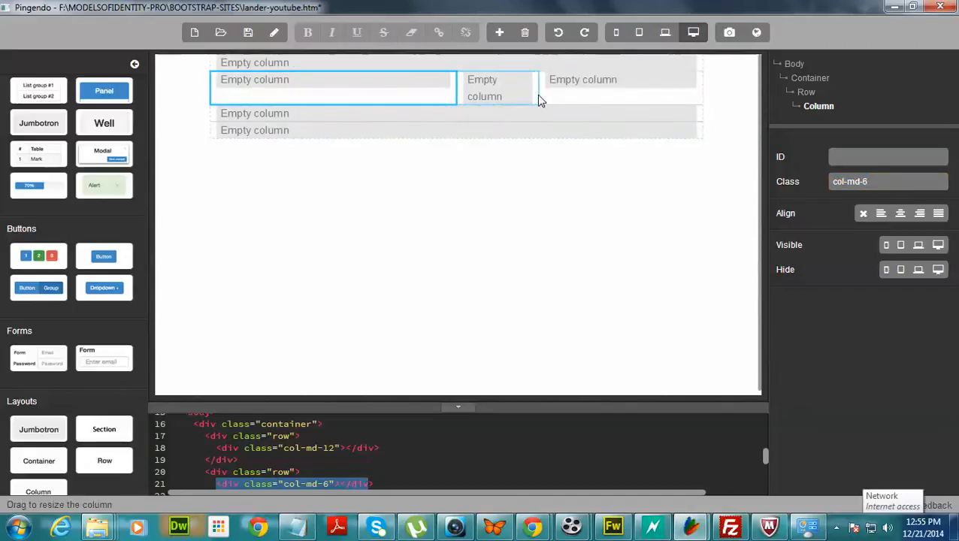
left_click_drag(544, 96, 580, 100)
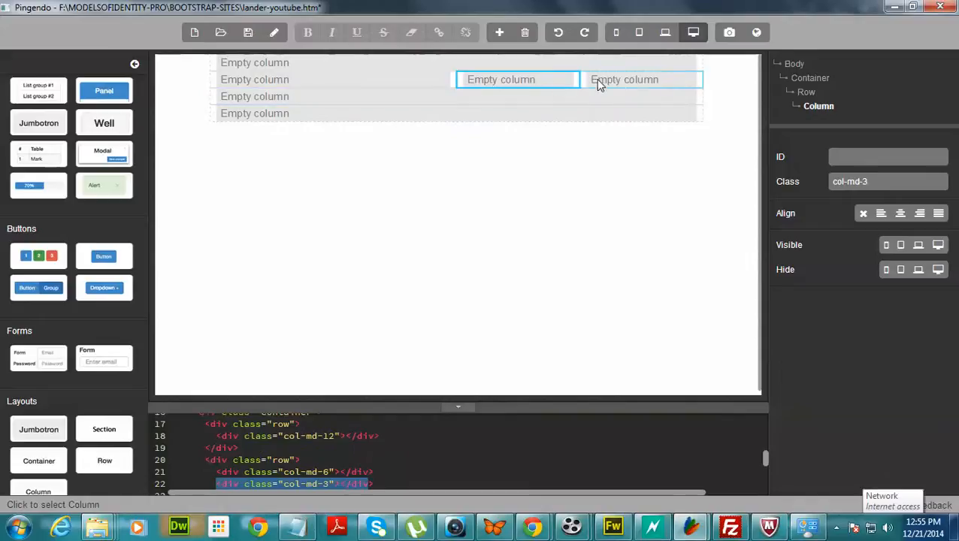
left_click_drag(586, 83, 538, 83)
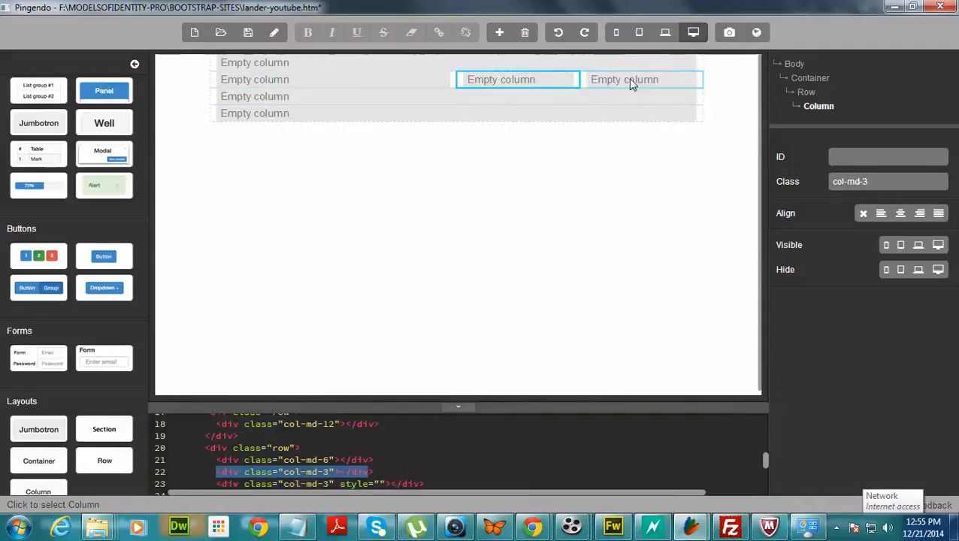
- Drop a placeholder image into the col-md-6 column, delete it, and embed a YouTube video instead
left_click(338, 79)
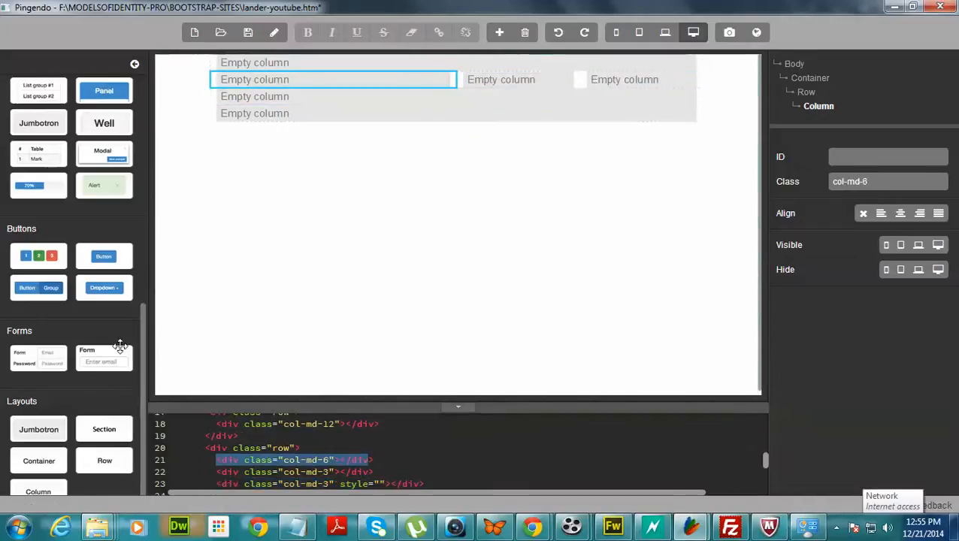
left_click_drag(141, 357, 143, 188)
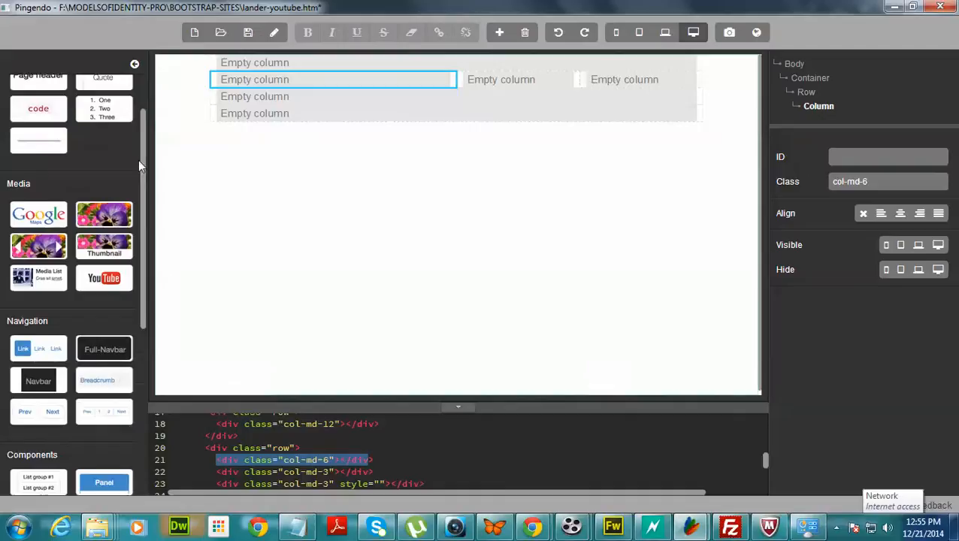
scroll(88, 178, "up", 4)
scroll(88, 178, "down", 2)
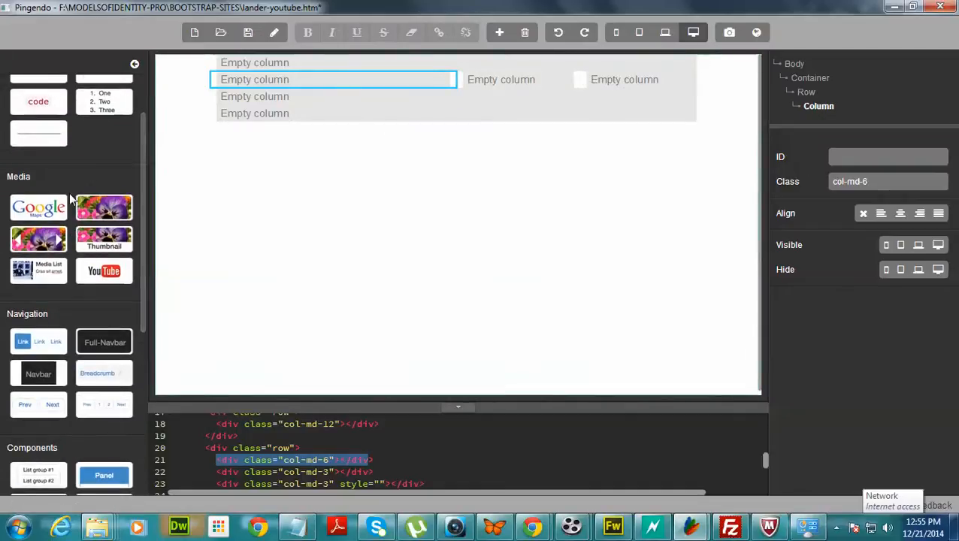
mouse_move(107, 209)
left_mouse_down()
mouse_move(258, 85)
mouse_move(251, 98)
left_mouse_up()
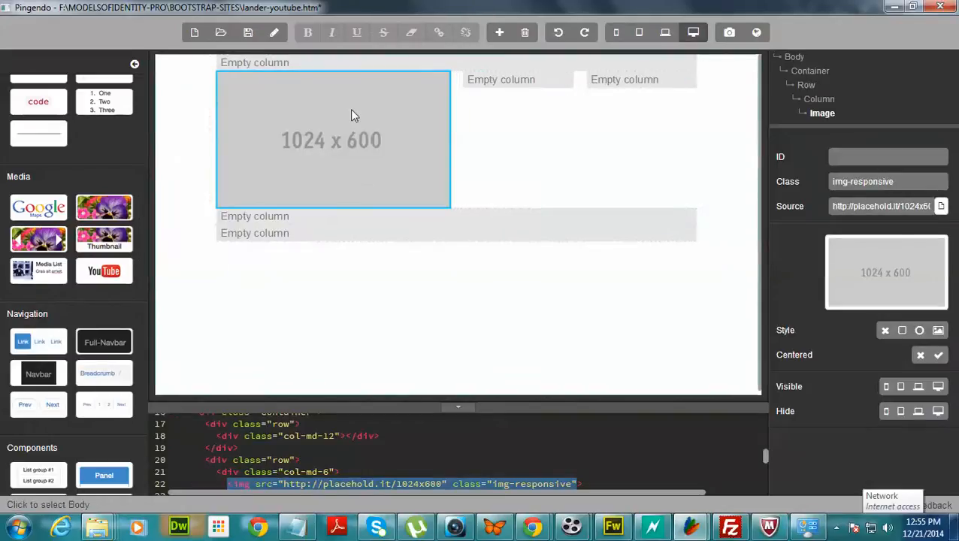
key("Delete")
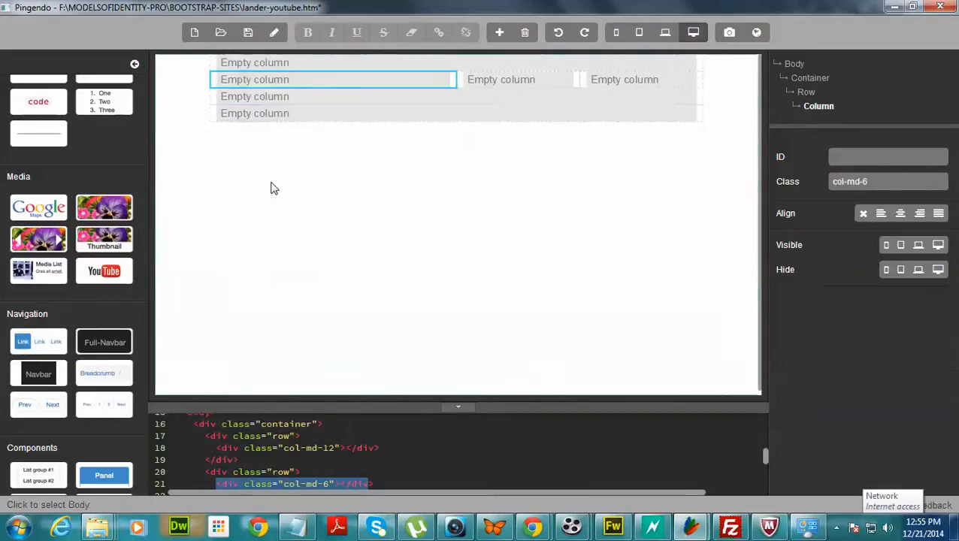
left_click_drag(104, 271, 297, 78)
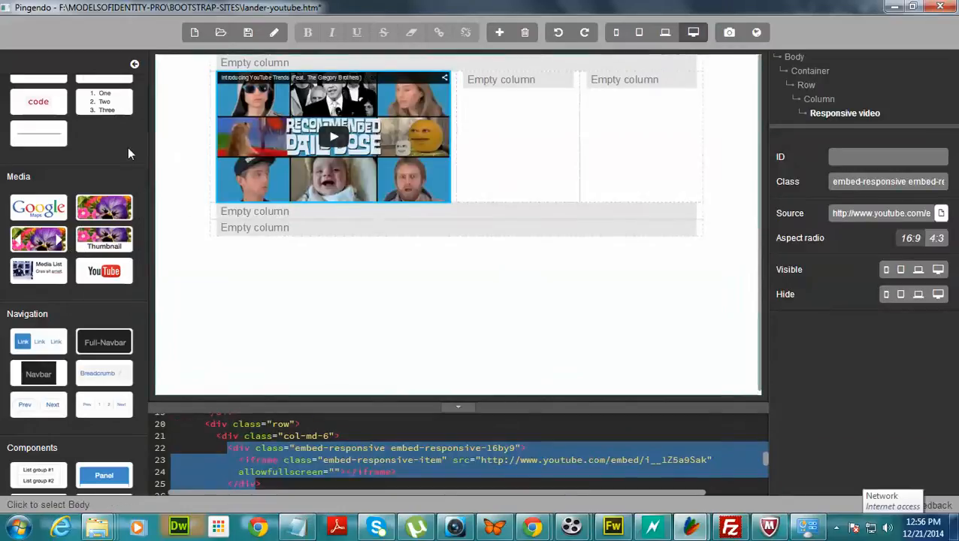
scroll(125, 152, "up", 3)
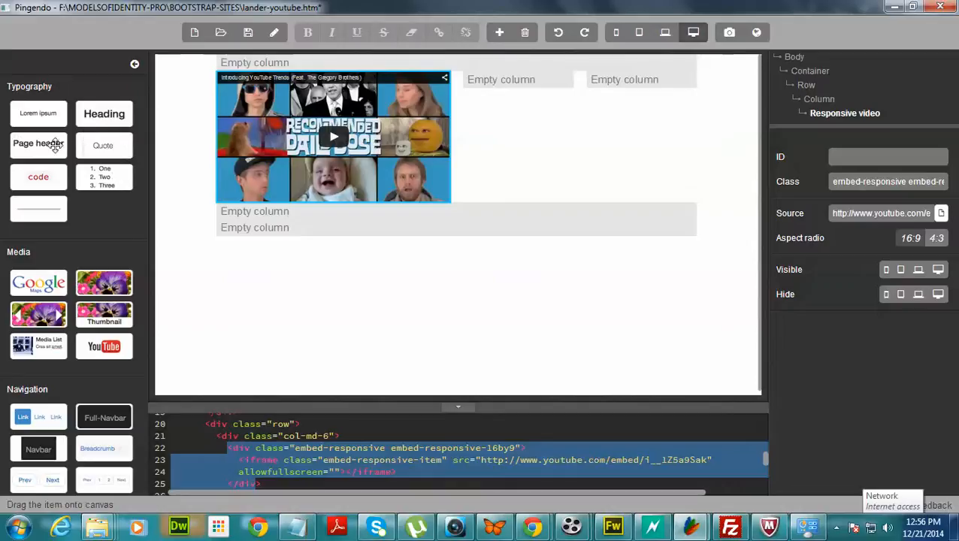
- Add a page header, Lorem ipsum paragraph and Click me button to both col-md-3 columns
left_click_drag(38, 143, 511, 80)
left_click_drag(38, 143, 624, 97)
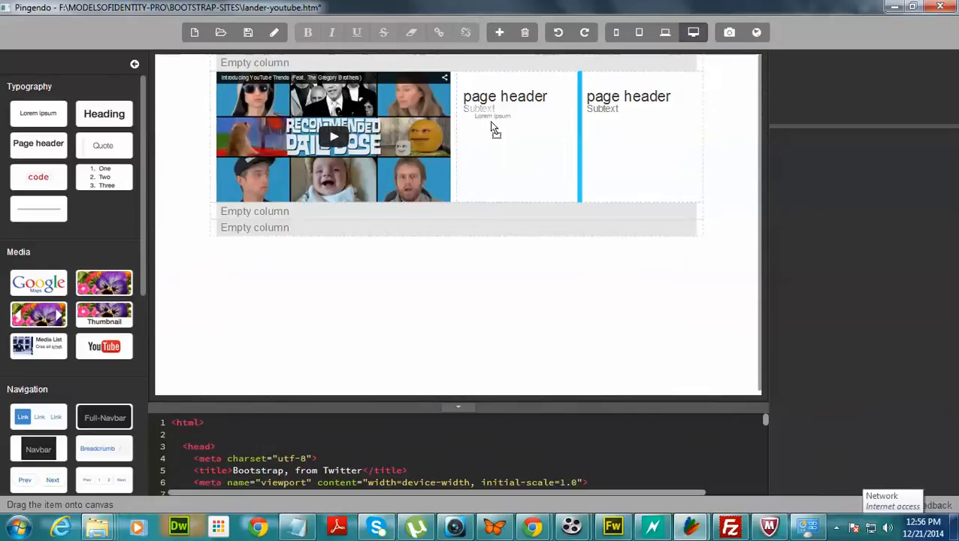
left_click_drag(492, 126, 492, 131)
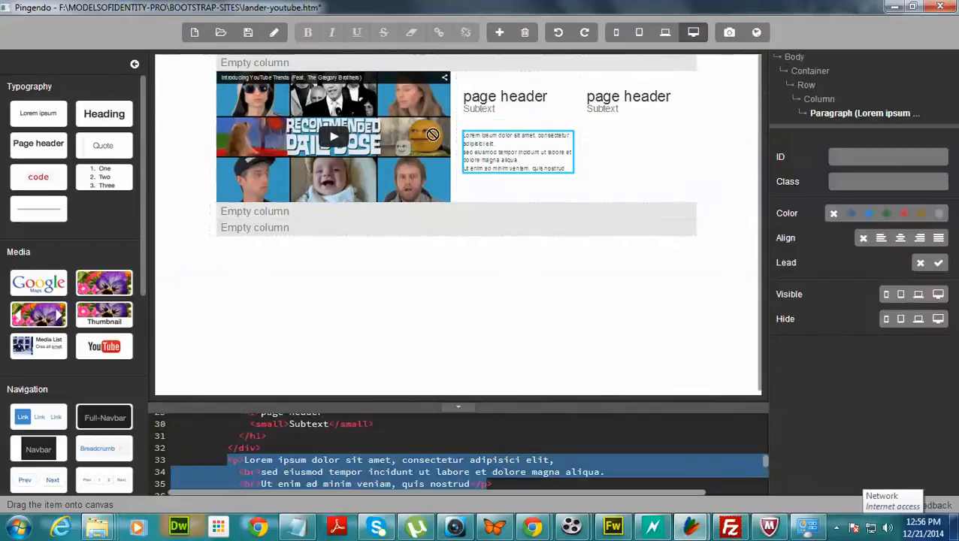
left_click_drag(39, 113, 595, 124)
scroll(92, 284, "down", 2)
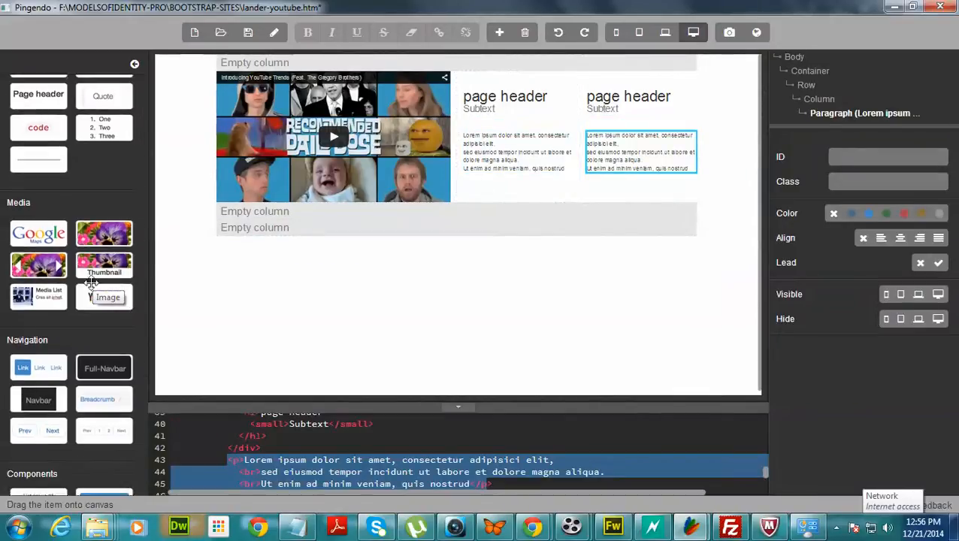
scroll(86, 284, "down", 3)
scroll(82, 283, "down", 3)
scroll(82, 284, "down", 3)
scroll(81, 284, "down", 2)
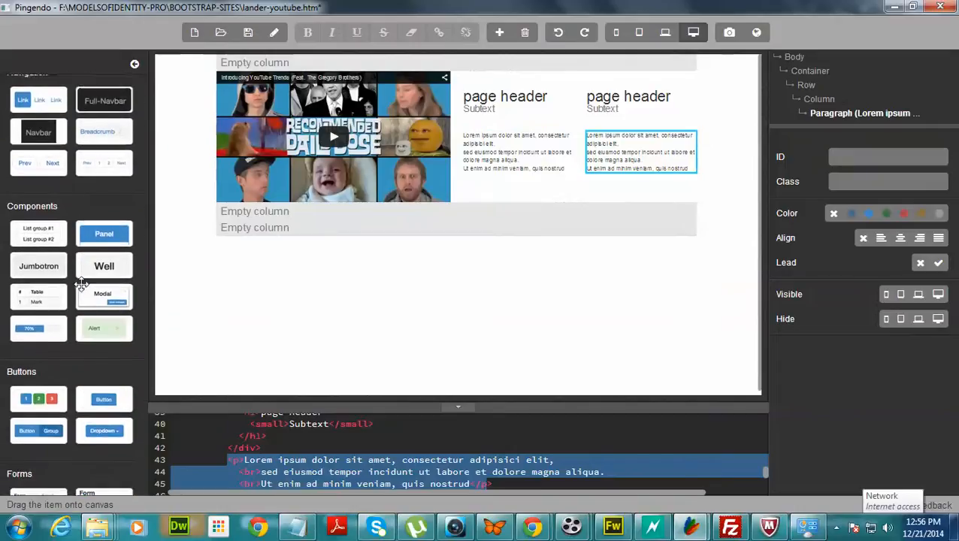
scroll(82, 284, "down", 2)
mouse_move(104, 349)
left_mouse_down()
mouse_move(483, 215)
mouse_move(474, 181)
left_mouse_up()
left_click_drag(103, 350, 601, 181)
left_click(479, 185)
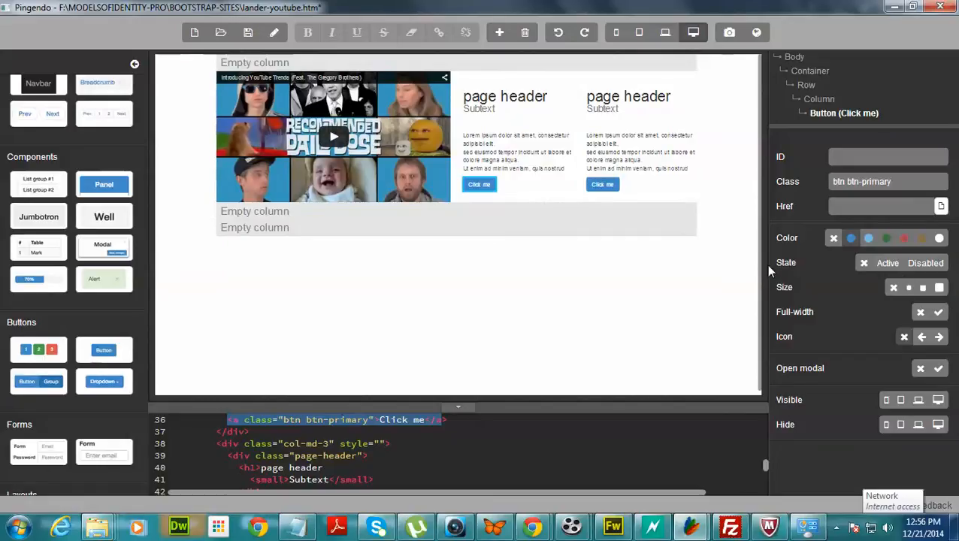
- Give both Click me buttons a star icon placed before the text
left_click(611, 187)
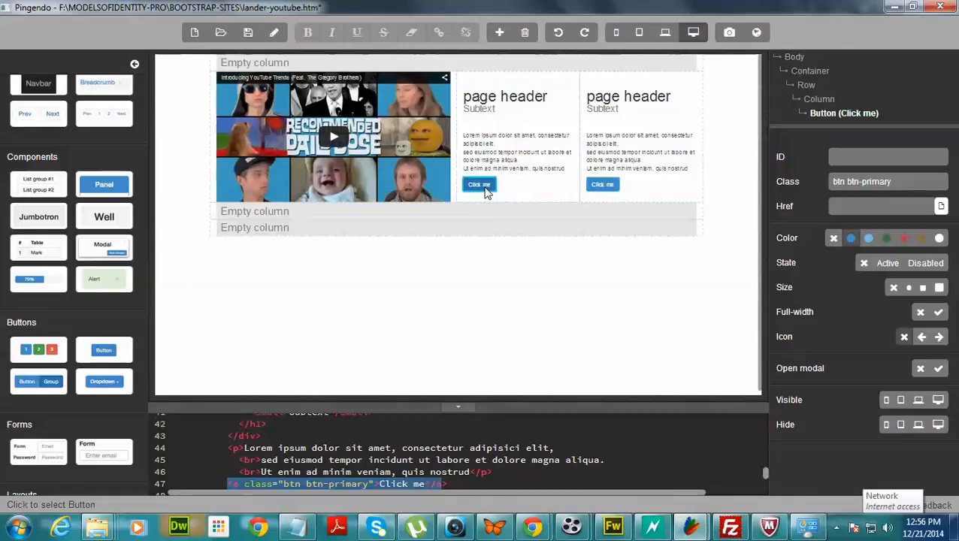
left_click(481, 185)
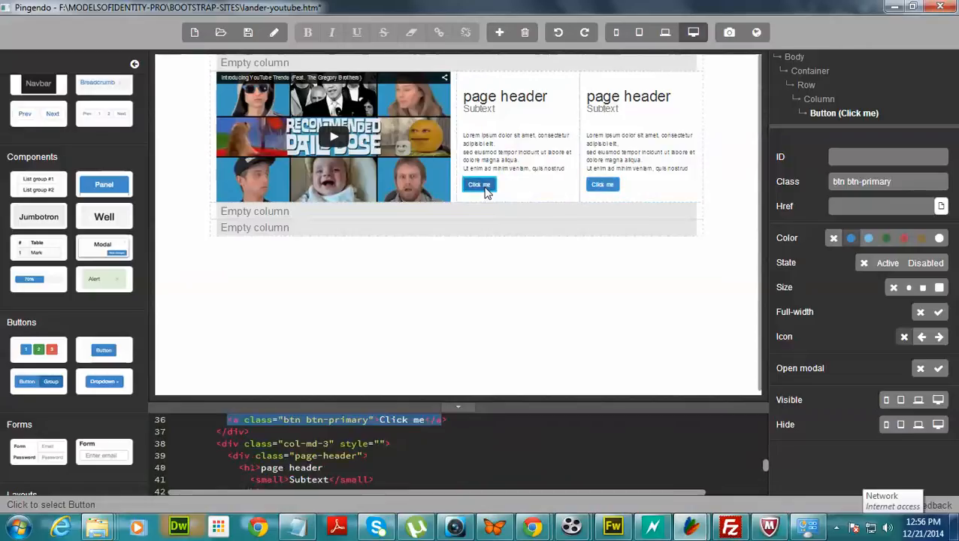
left_click(940, 337)
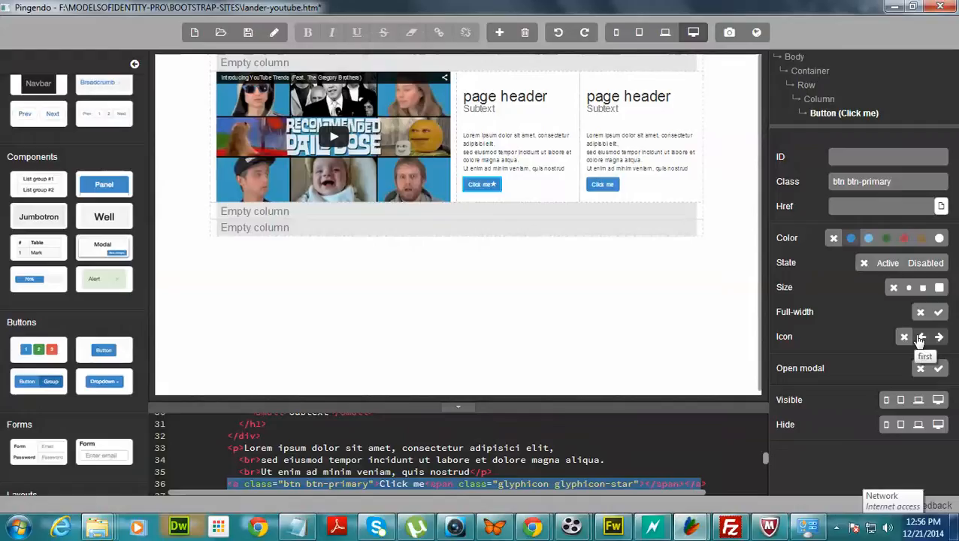
left_click(921, 337)
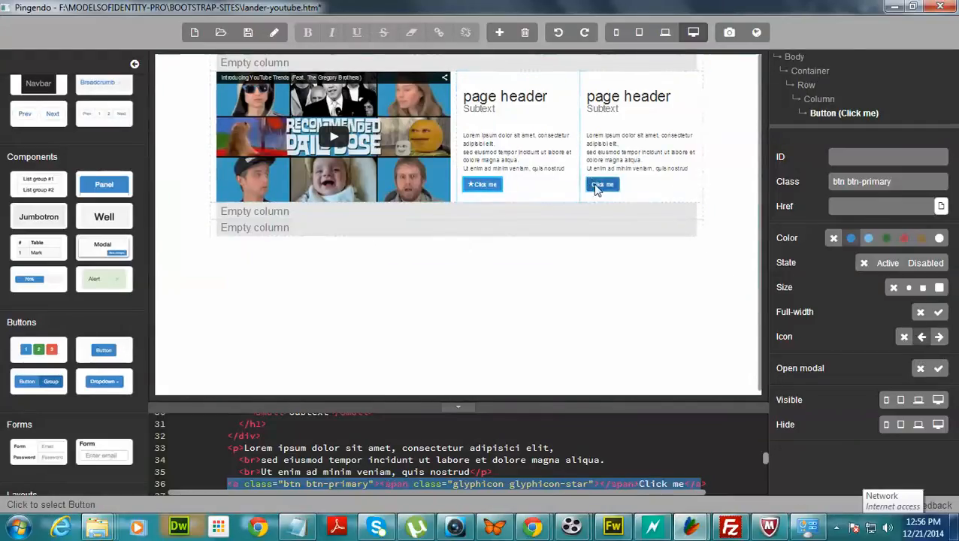
left_click(938, 337)
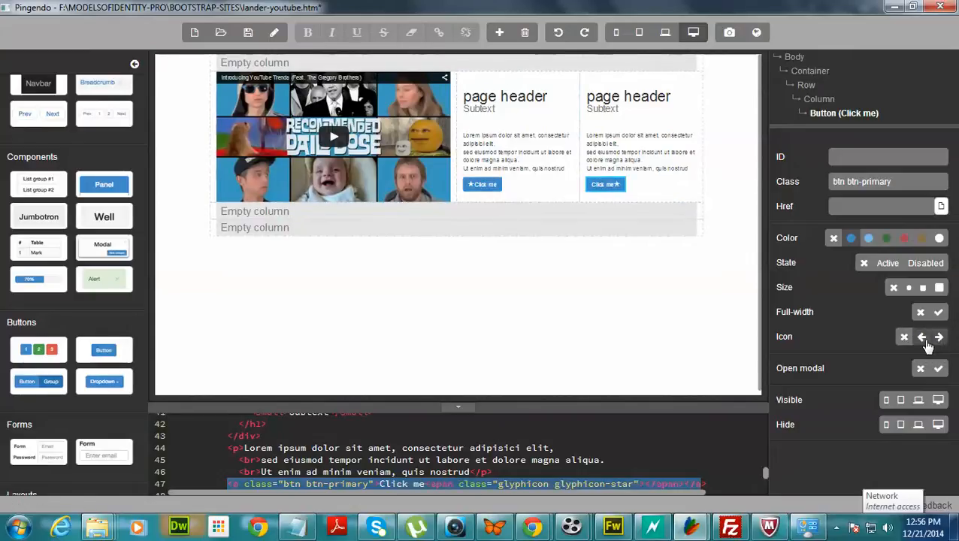
left_click(922, 337)
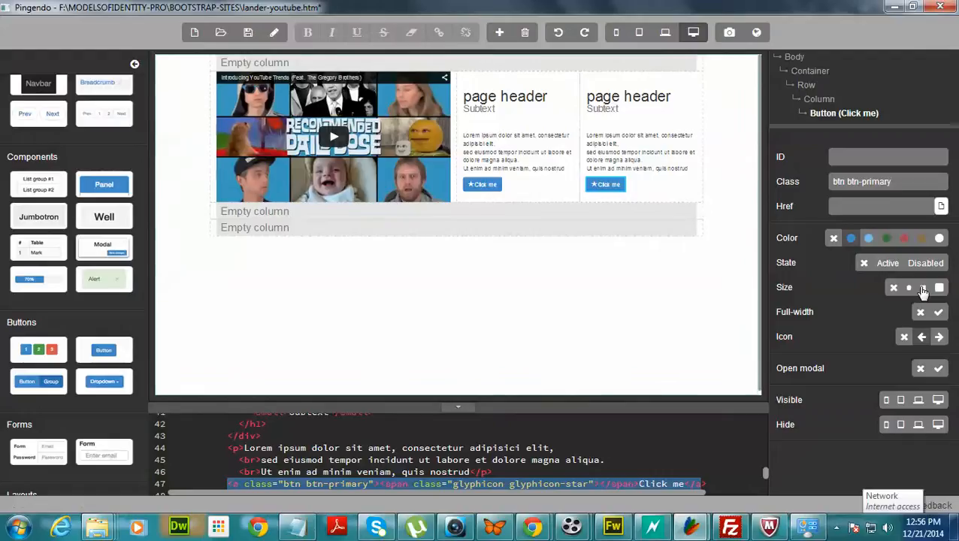
- Set both Click me buttons to the lg size
left_click(482, 185)
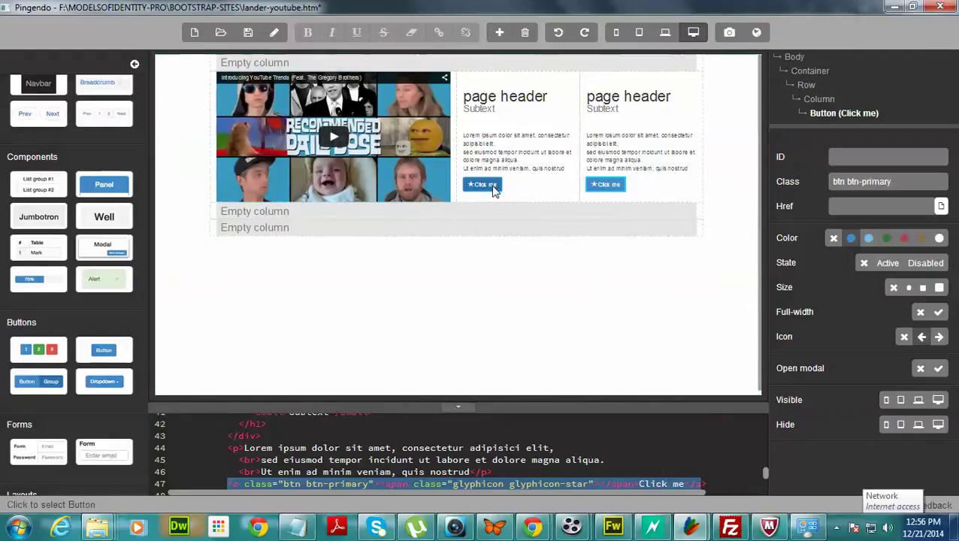
left_click(939, 287)
left_click(608, 185)
left_click(605, 183)
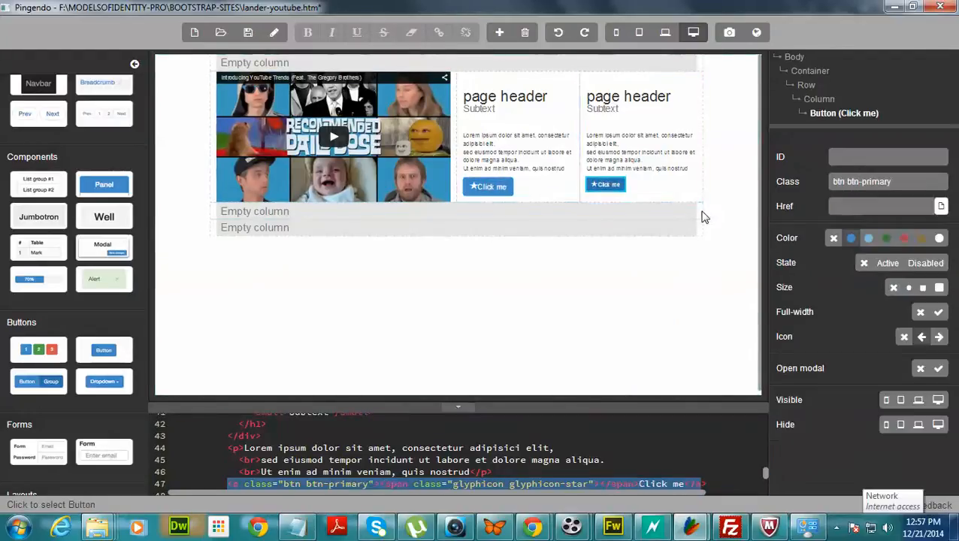
left_click(939, 287)
- Colour the first button red (btn-danger) and the second green (btn-success)
left_click(487, 186)
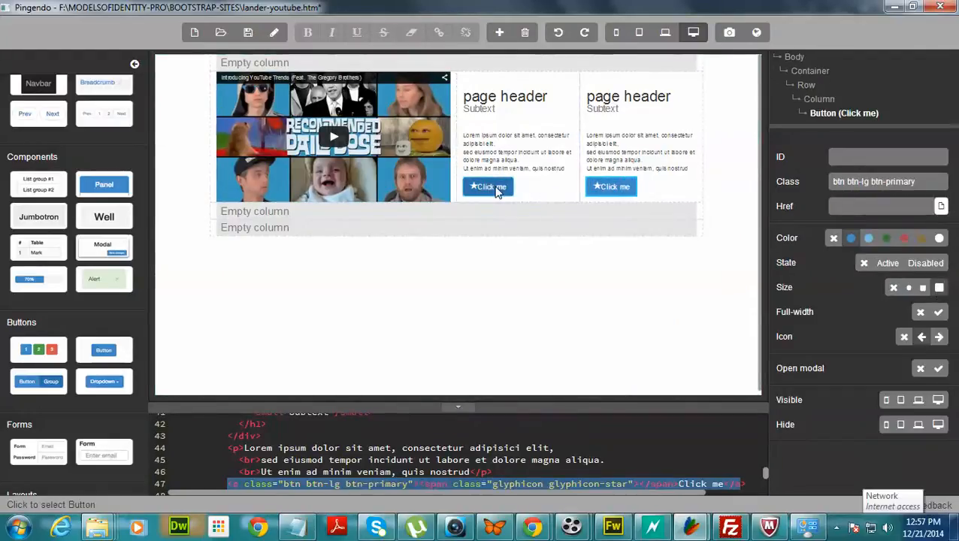
left_click(904, 239)
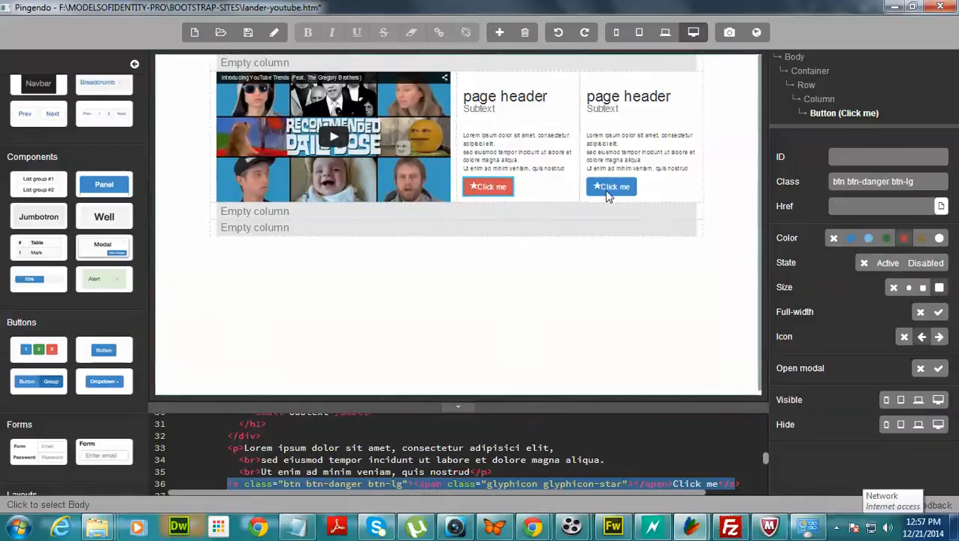
left_click(610, 186)
left_click(888, 239)
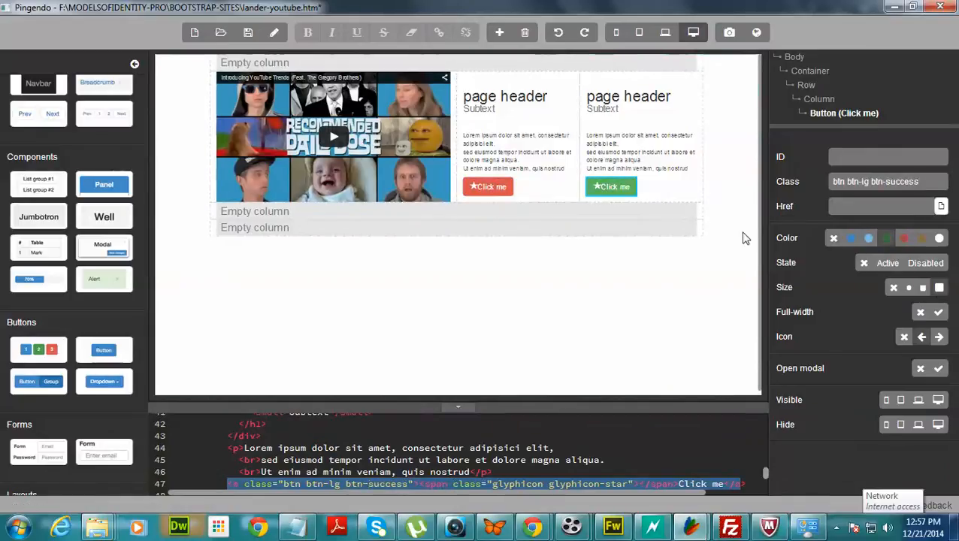
left_click(422, 281)
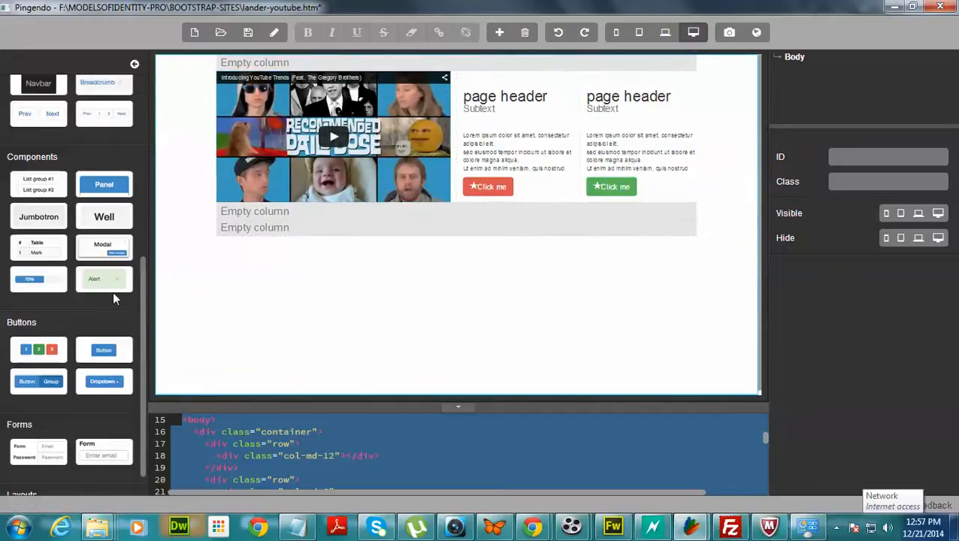
mouse_move(141, 307)
left_mouse_down()
mouse_move(141, 169)
mouse_move(143, 267)
left_mouse_up()
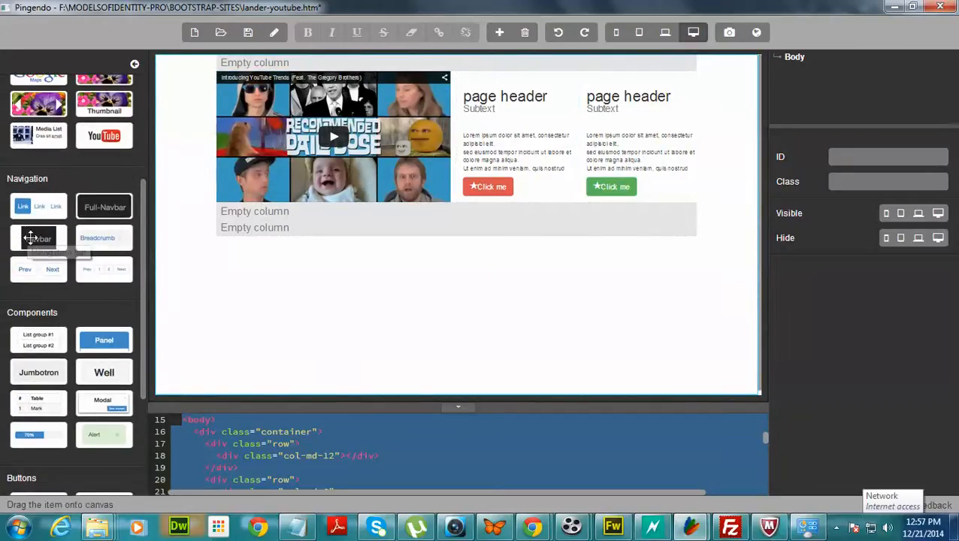
- Add a Navbar across the top and a Well below the video row
left_click_drag(34, 240, 330, 67)
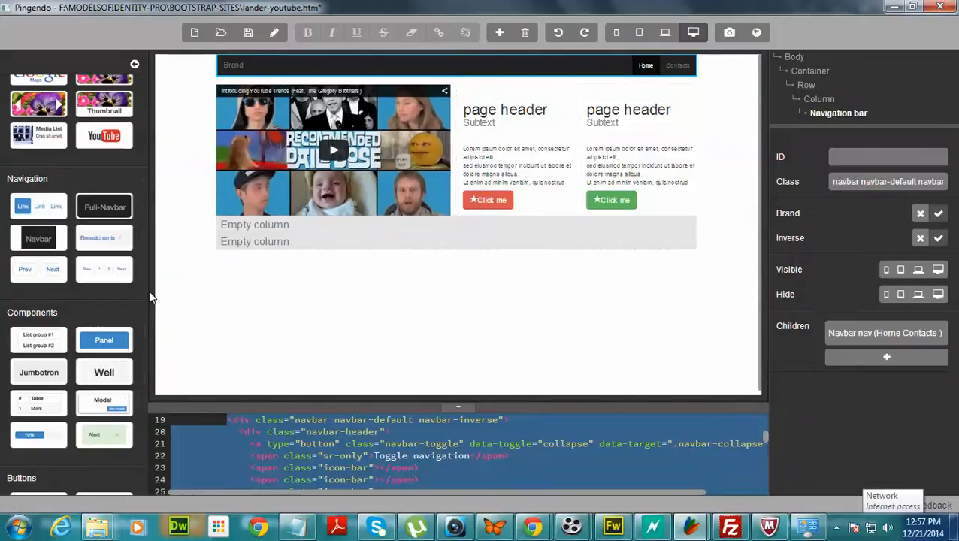
scroll(69, 242, "down", 3)
scroll(68, 248, "down", 2)
scroll(73, 260, "down", 2)
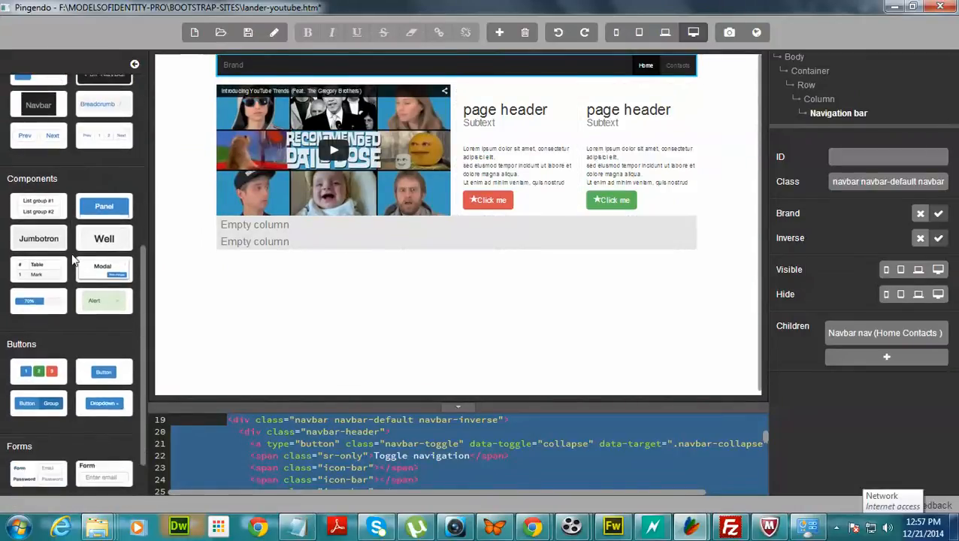
scroll(73, 259, "down", 2)
scroll(73, 259, "down", 2)
scroll(73, 259, "down", 1)
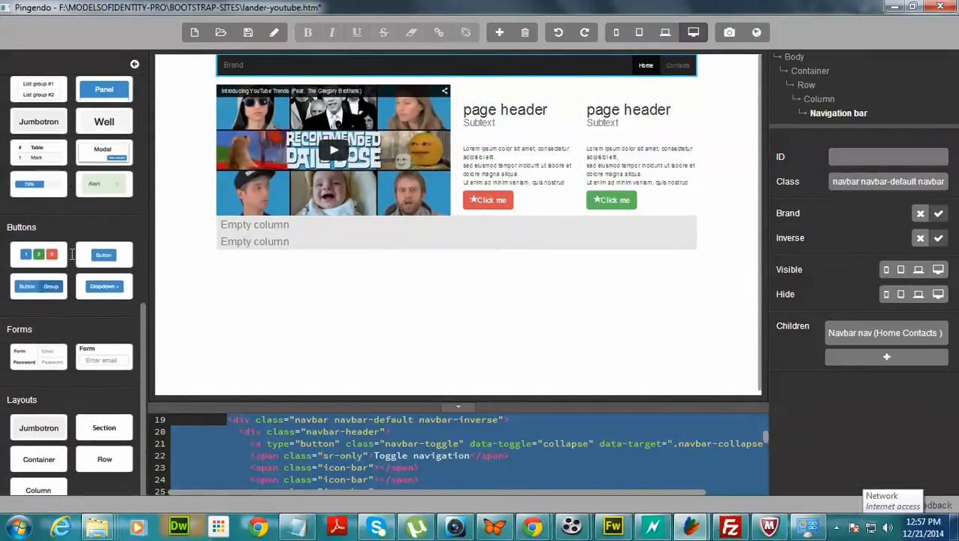
scroll(69, 253, "up", 2)
scroll(69, 253, "up", 2)
scroll(69, 259, "up", 2)
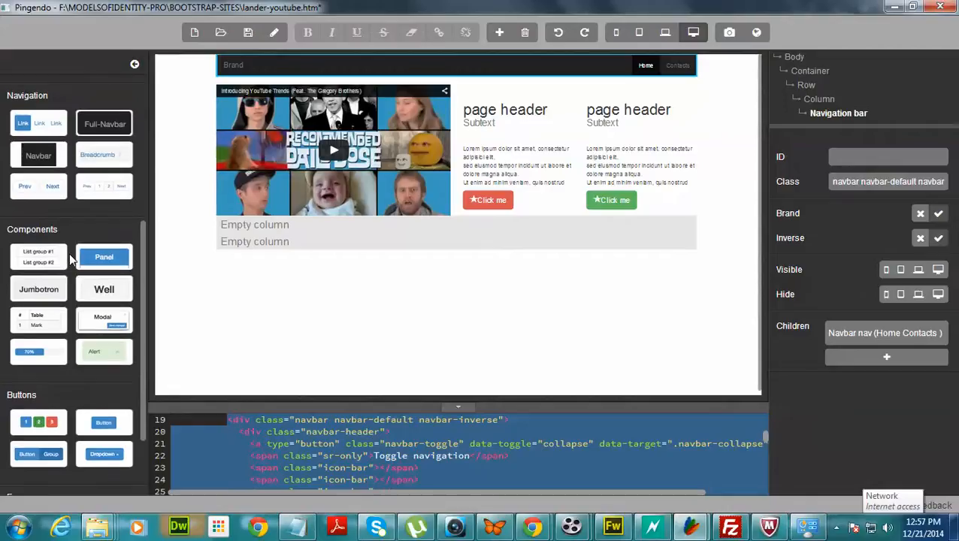
left_click_drag(104, 290, 274, 224)
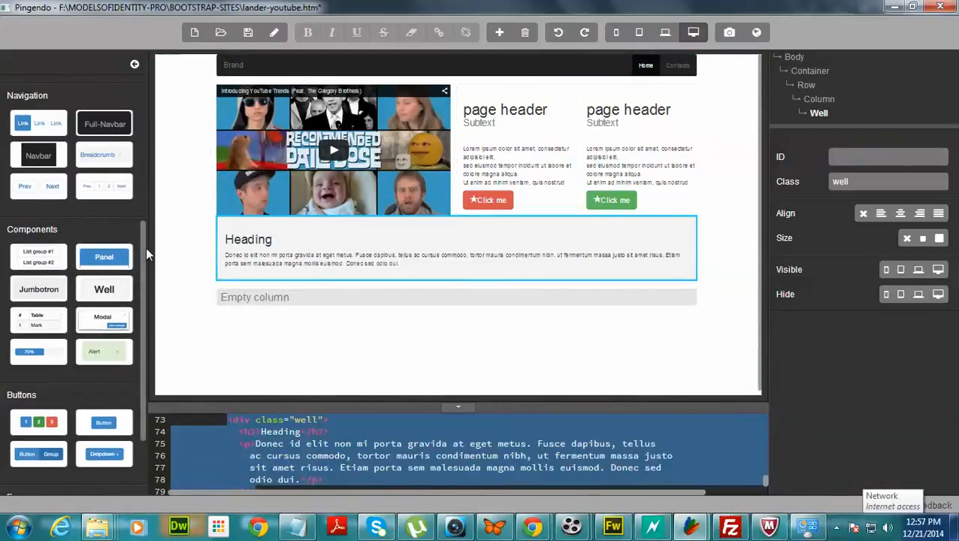
scroll(145, 247, "up", 4)
scroll(146, 155, "up", 3)
left_click_drag(39, 113, 261, 300)
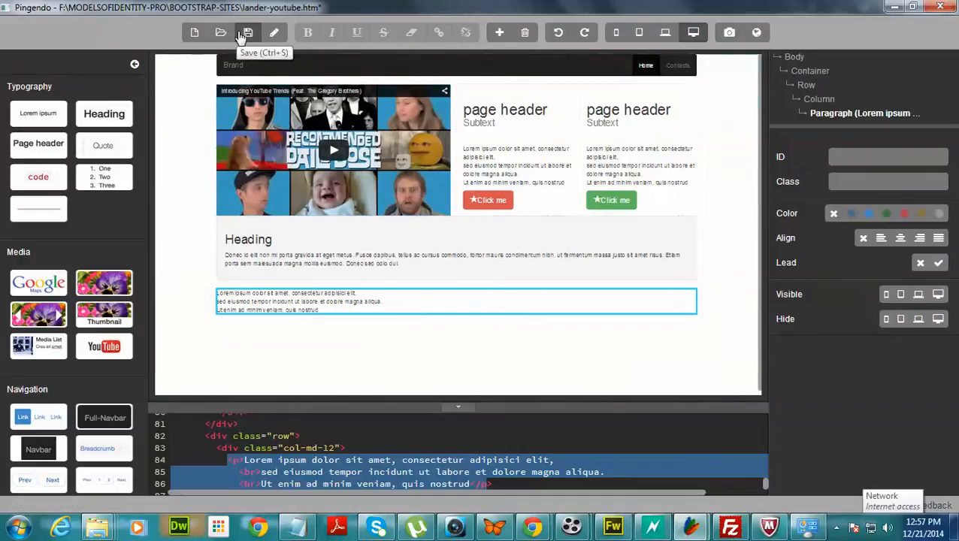
- Save the page, reload it in Chrome to preview the rebuilt lander, then return to Pingendo
key("ctrl+s")
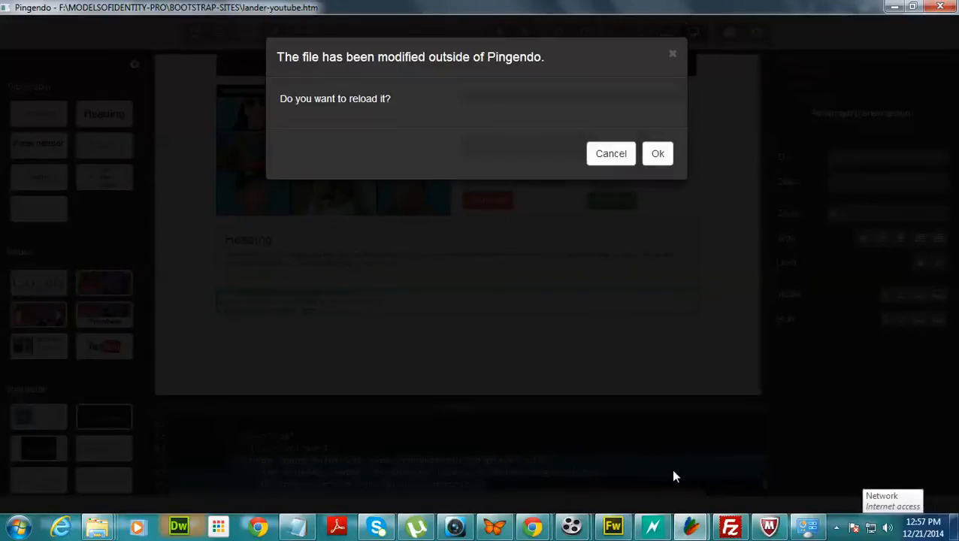
left_click(658, 153)
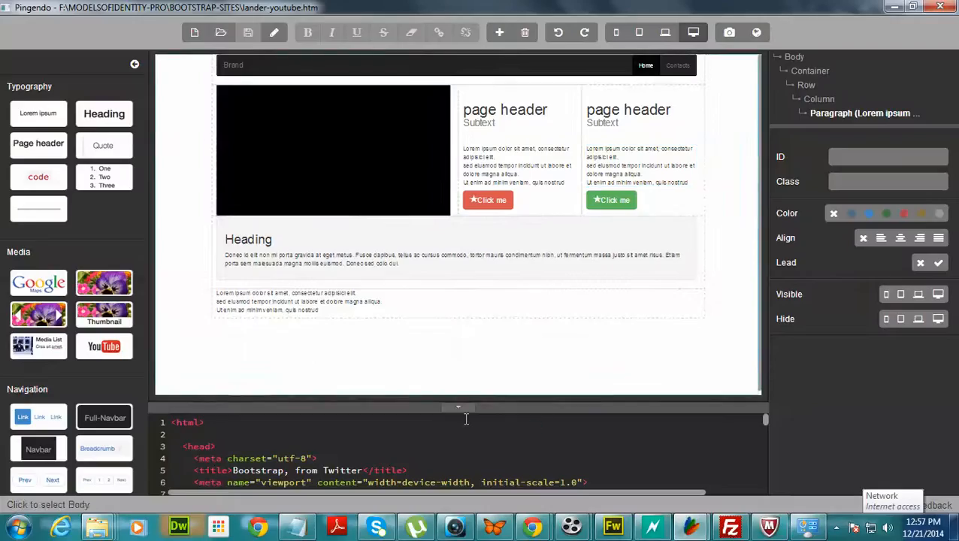
left_click(534, 529)
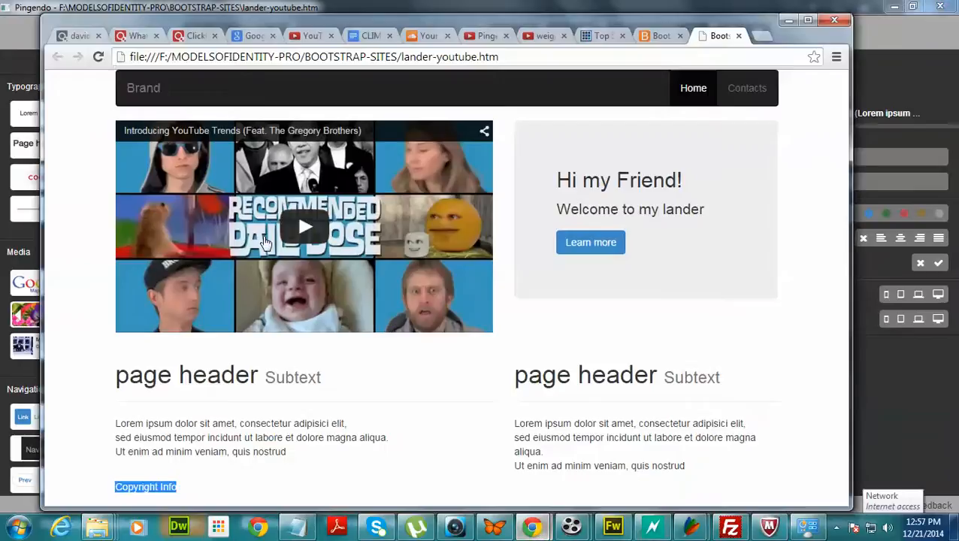
left_click(601, 474)
left_click(99, 56)
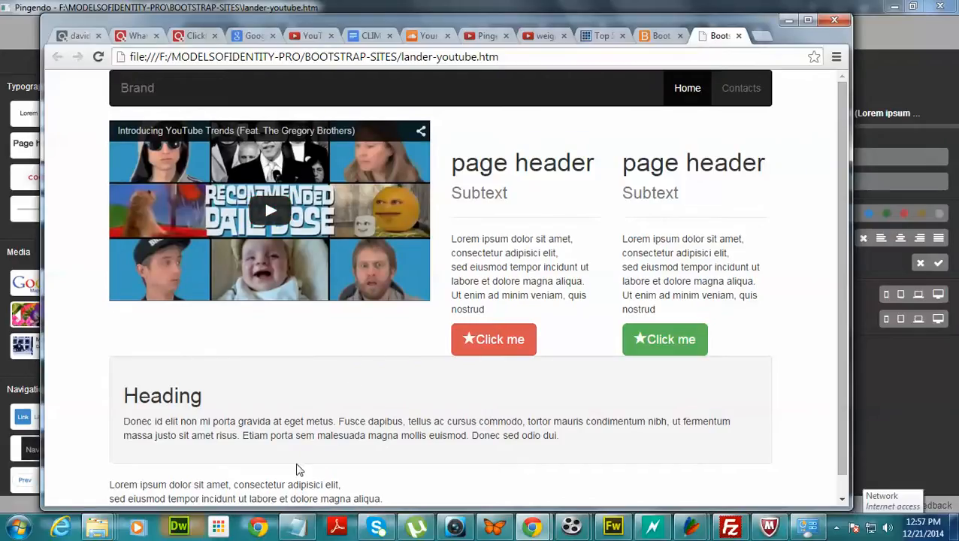
scroll(300, 469, "down", 1)
scroll(294, 436, "up", 1)
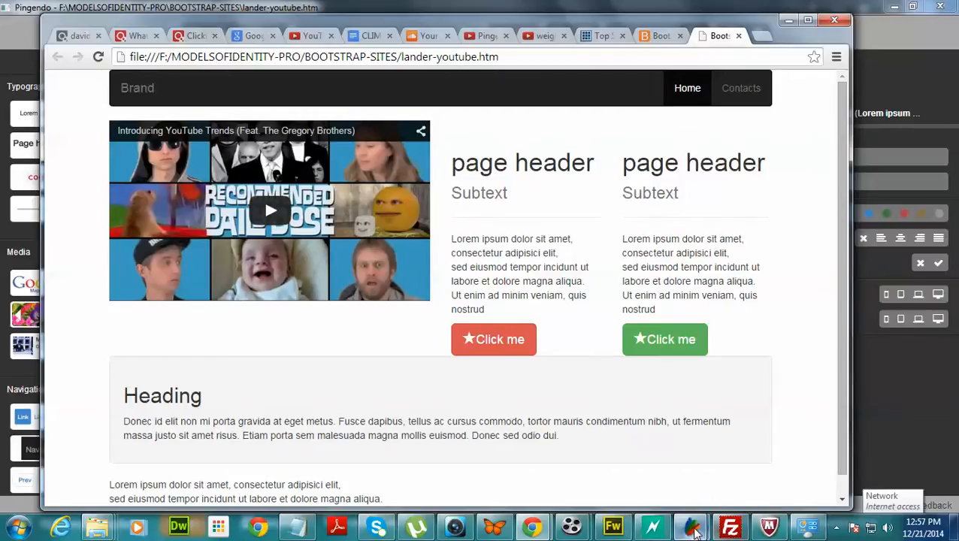
left_click(691, 526)
- Delete the right column containing the green button from the header row
left_click(778, 463)
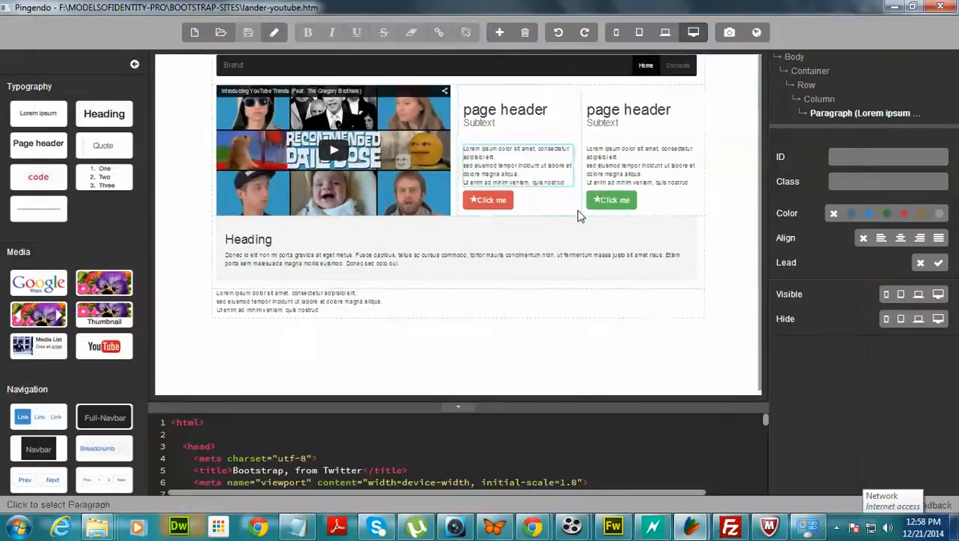
left_click(639, 164)
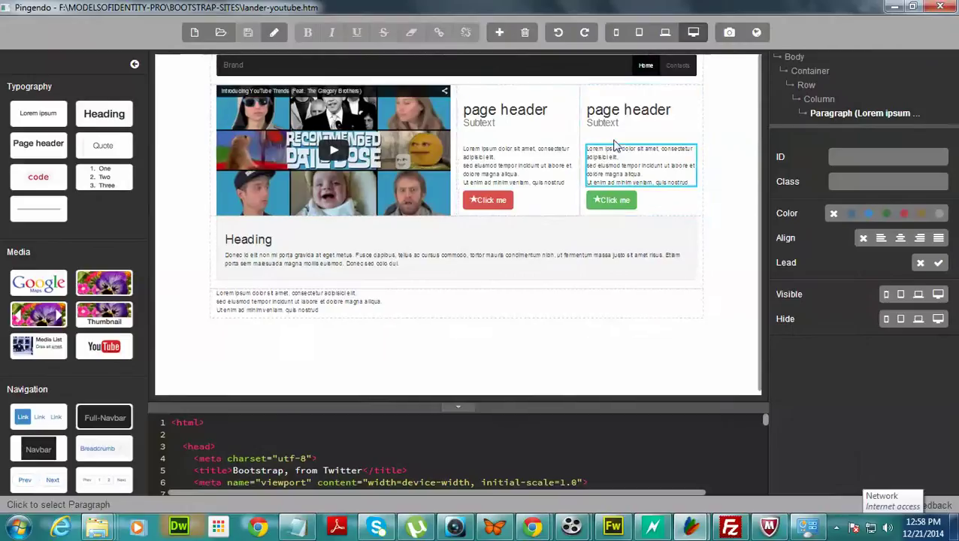
left_click(699, 198)
key("Delete")
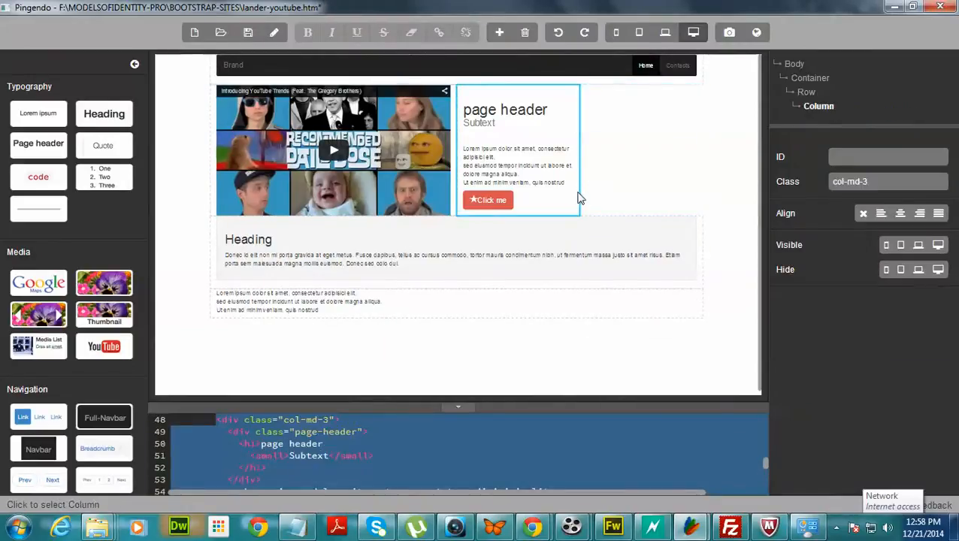
- Widen the remaining header column to col-md-6, save the page and return to the browser
left_click_drag(578, 190, 702, 179)
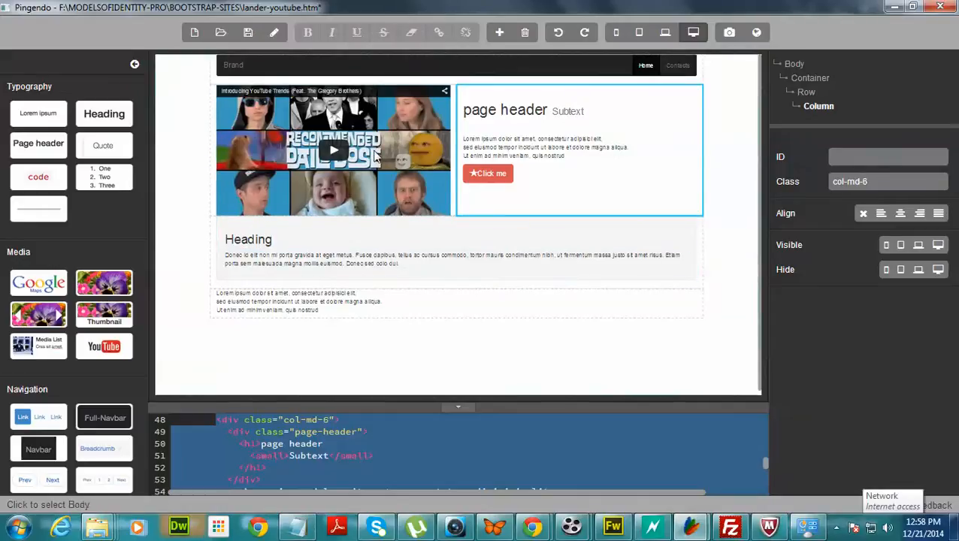
left_click(248, 32)
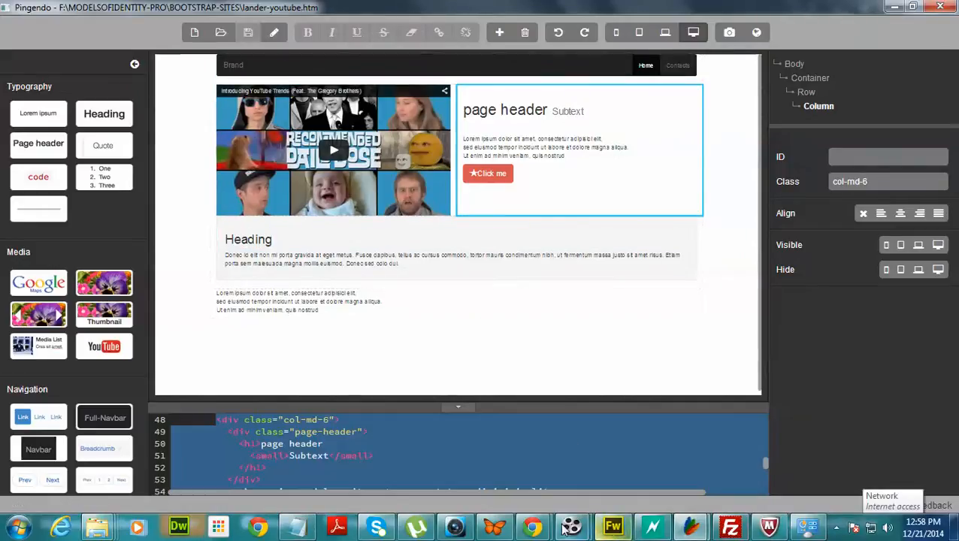
left_click(532, 526)
- Reload the Chrome preview to show the single wide header column with the red button
left_click(609, 454)
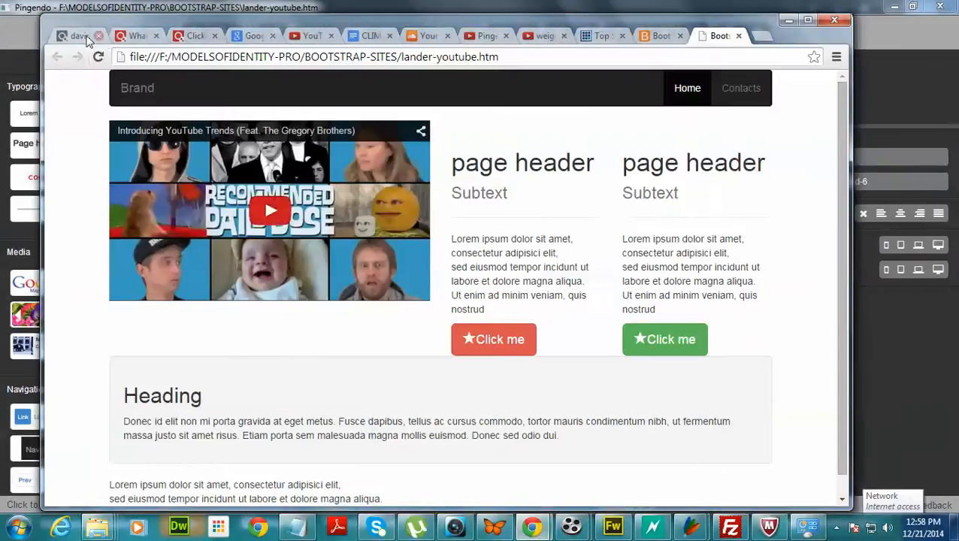
left_click(98, 56)
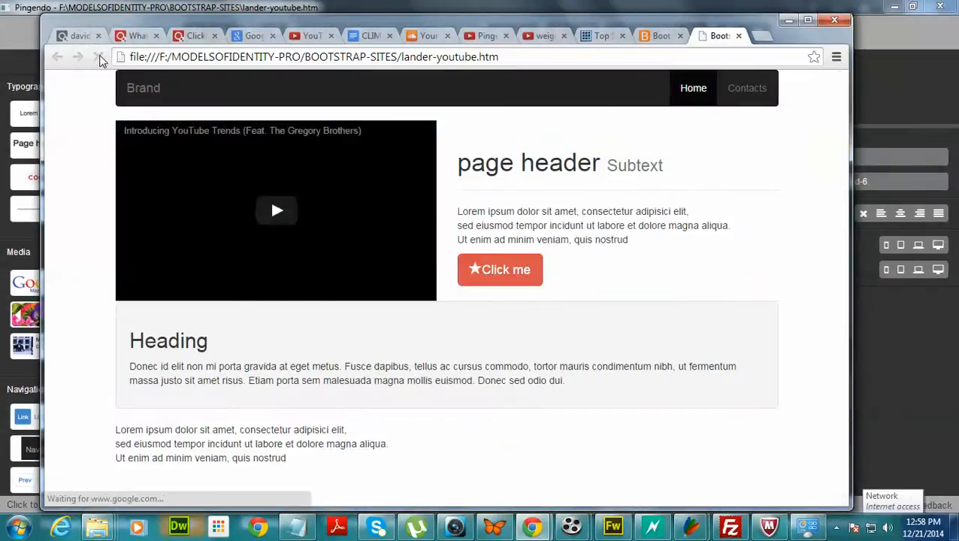